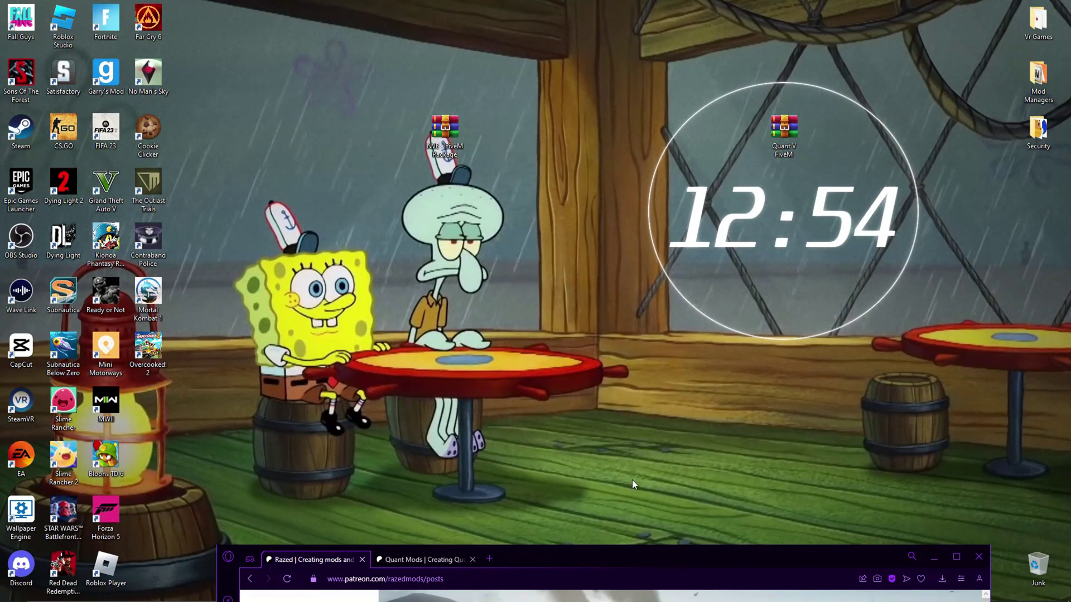
Step: Drag the Opera window showing the Razed Patreon page up from the screen bottom to mid-screen
left_click_drag(594, 560, 586, 73)
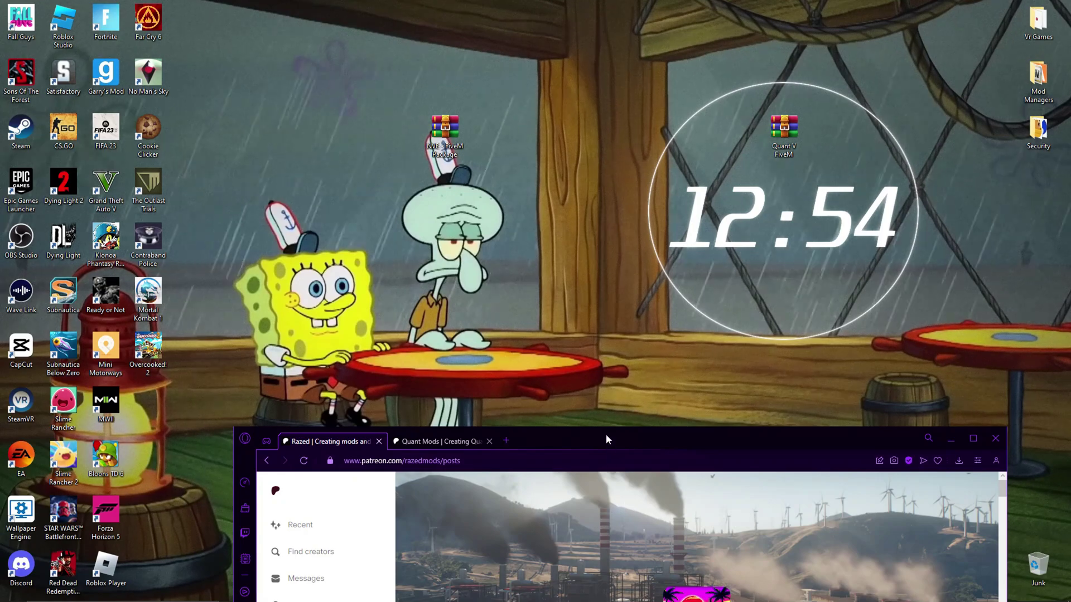
Step: Reposition the browser higher and look over the Razed Patreon page and its pinned post
left_click_drag(554, 339, 601, 254)
left_click_drag(787, 118, 598, 52)
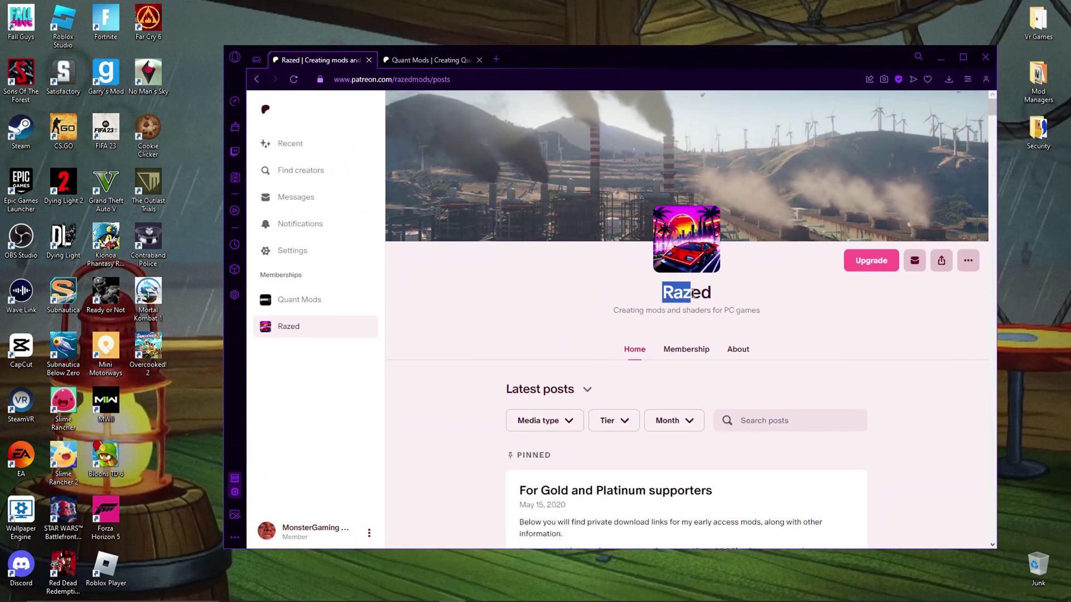
left_click(788, 316)
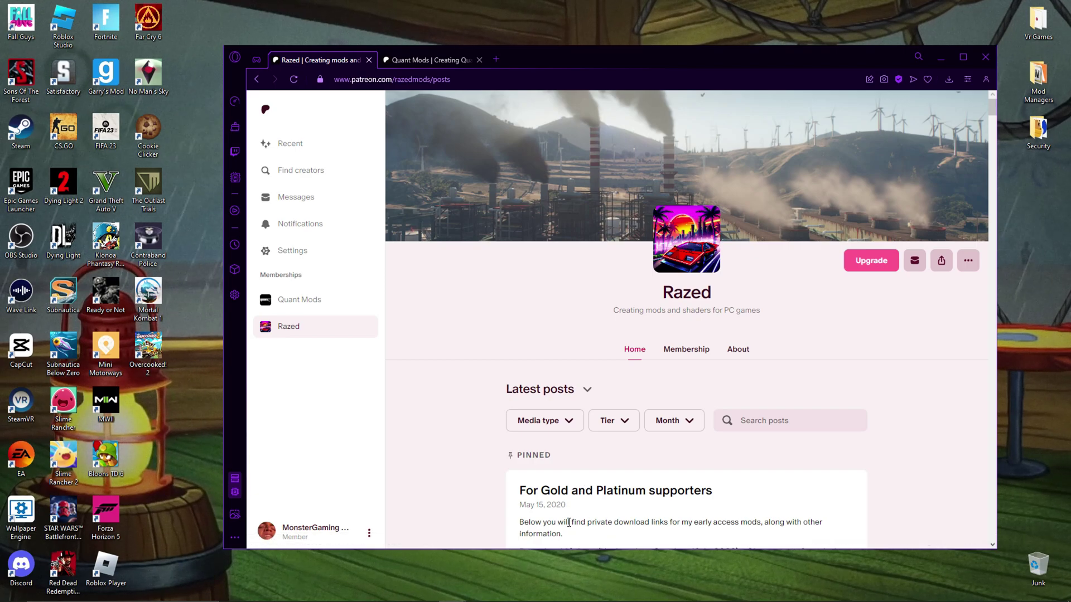
left_click_drag(569, 523, 755, 529)
left_click(803, 520)
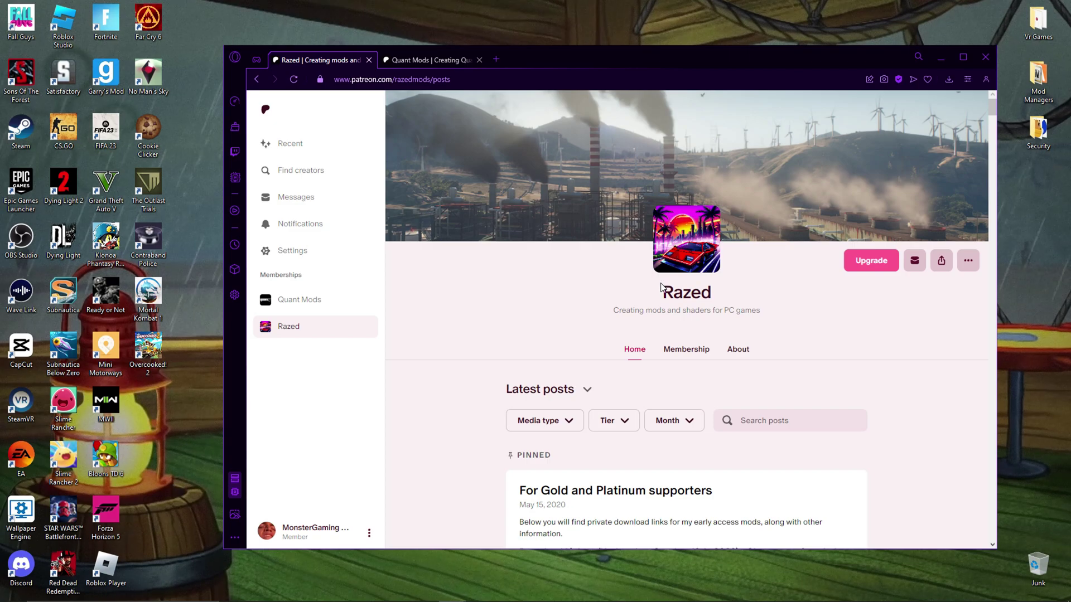
left_click_drag(661, 287, 728, 303)
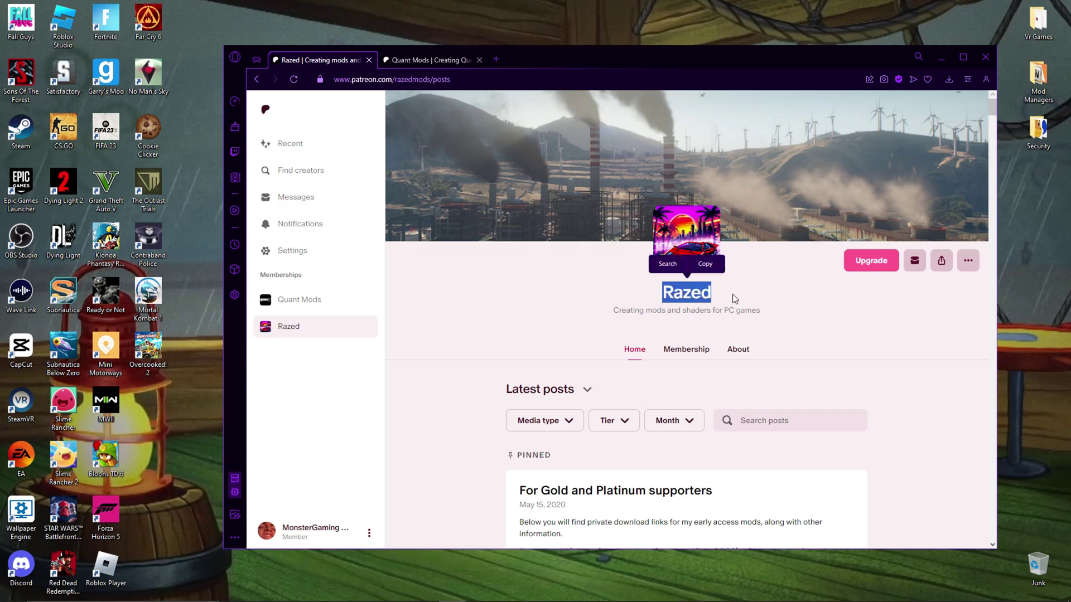
left_click(732, 299)
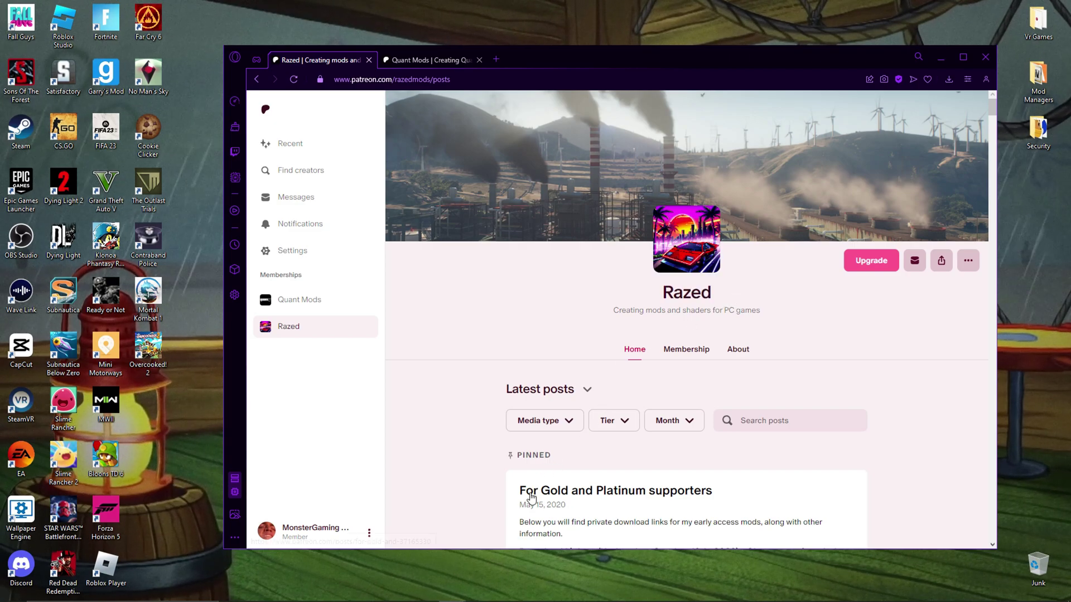
left_click_drag(533, 491, 655, 491)
left_click(867, 369)
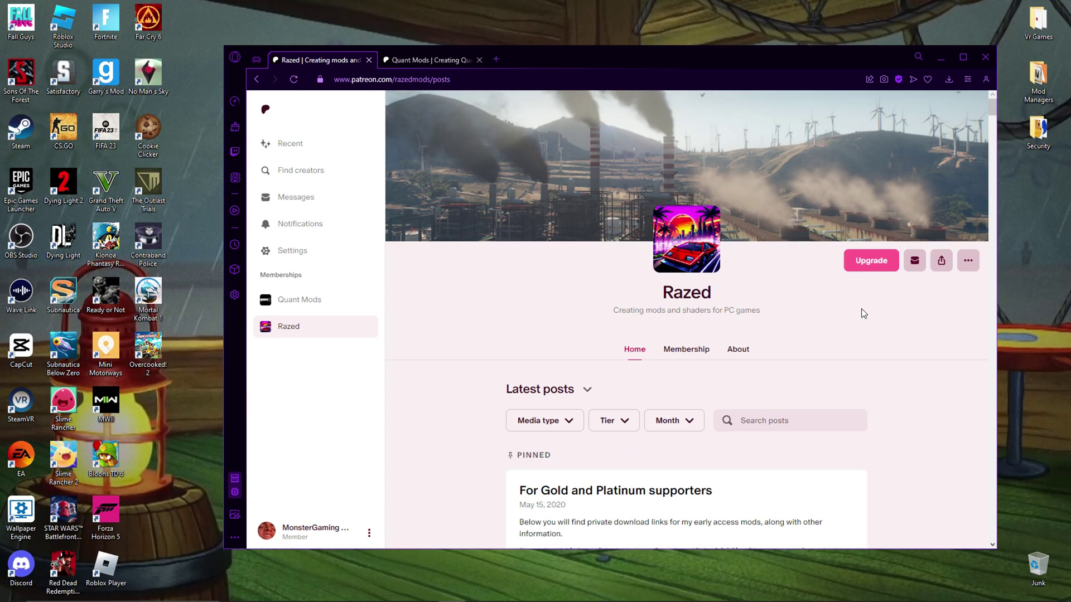
Step: View the Quant Mods creator page, then minimise the browser to reveal the desktop
left_click(453, 60)
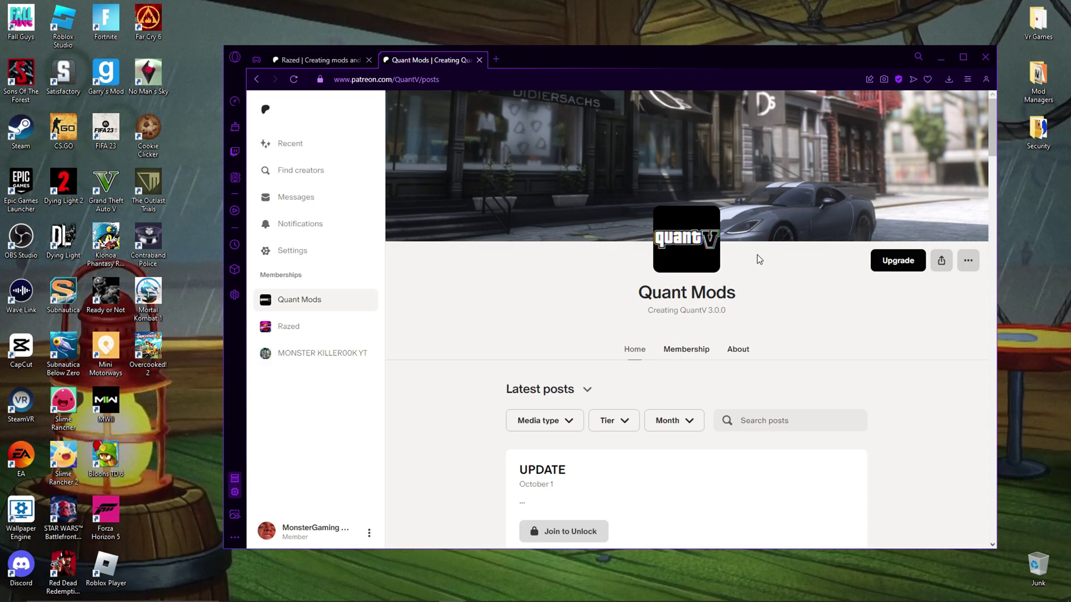
scroll(757, 255, "down", 3)
scroll(758, 254, "up", 3)
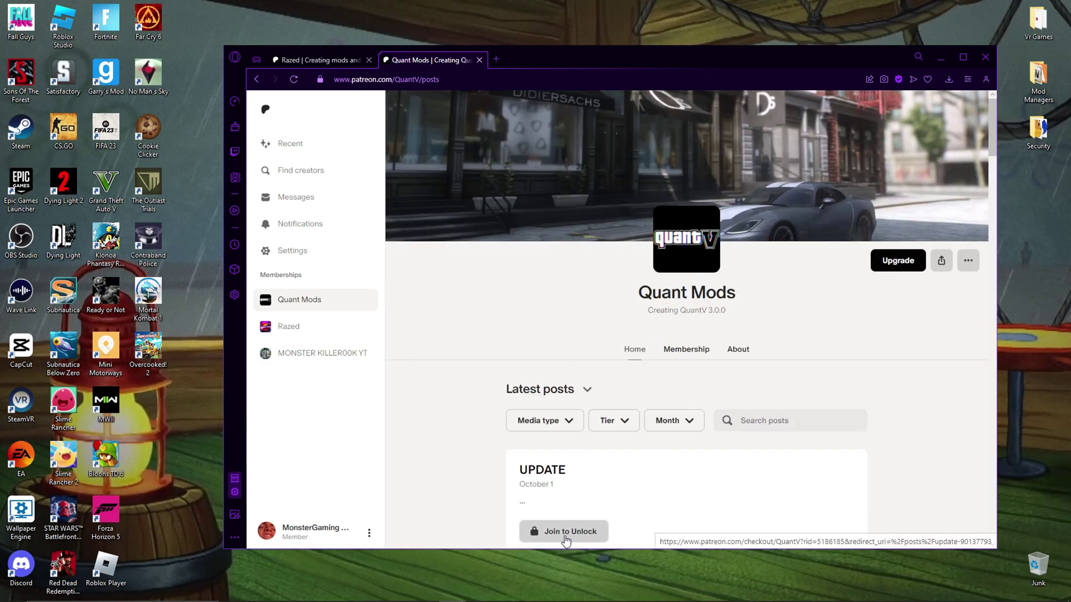
key("super+d")
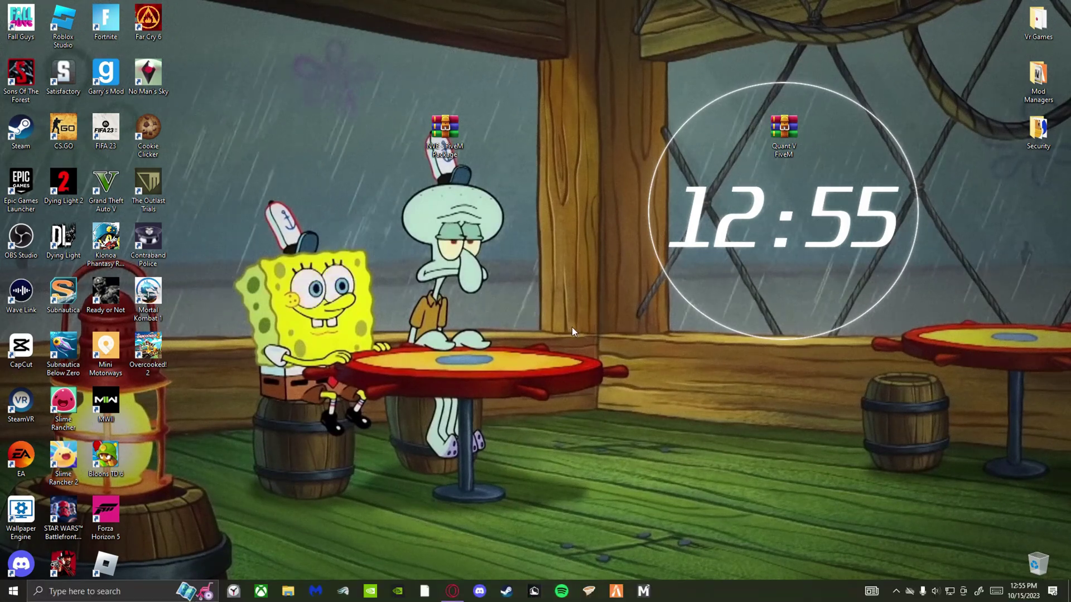
Step: In File Explorer, open FiveM Application Data and browse the citizen, common and data subfolders
left_click(602, 286)
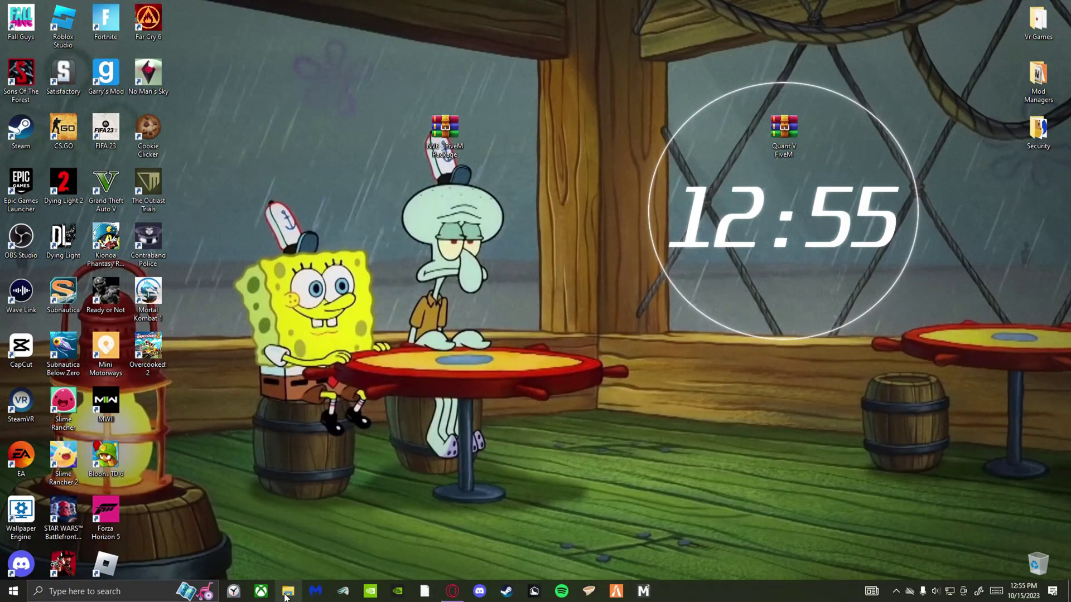
left_click(288, 591)
double_click(871, 199)
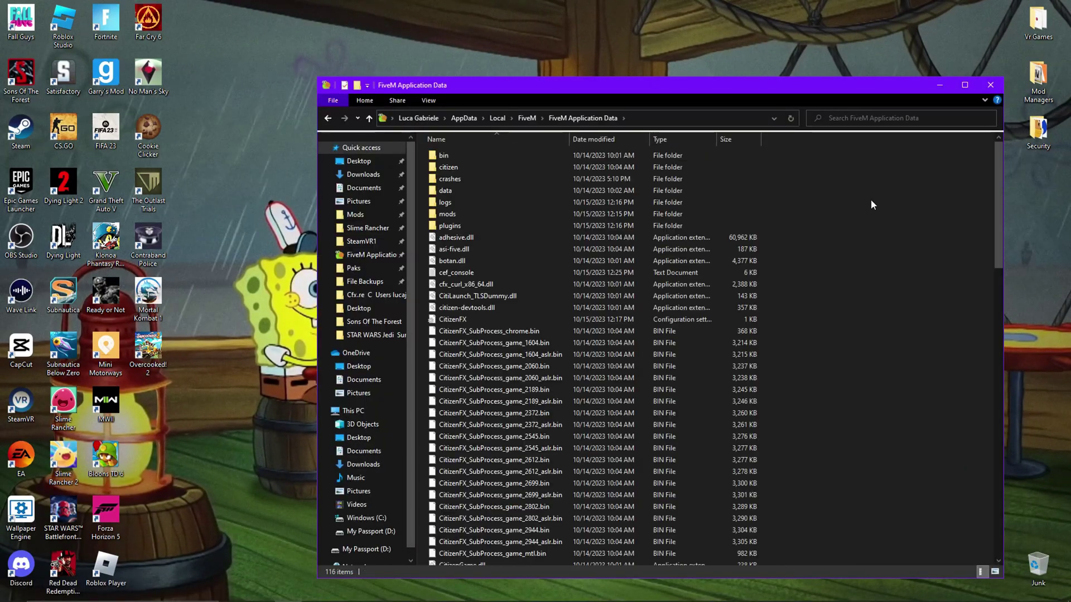
double_click(482, 170)
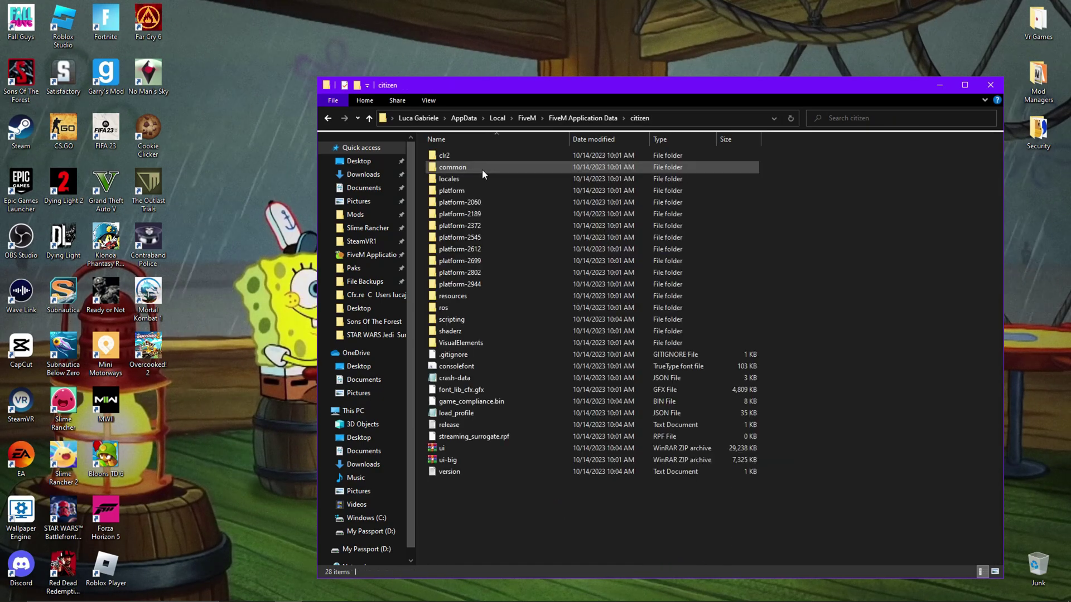
key("alt+Left")
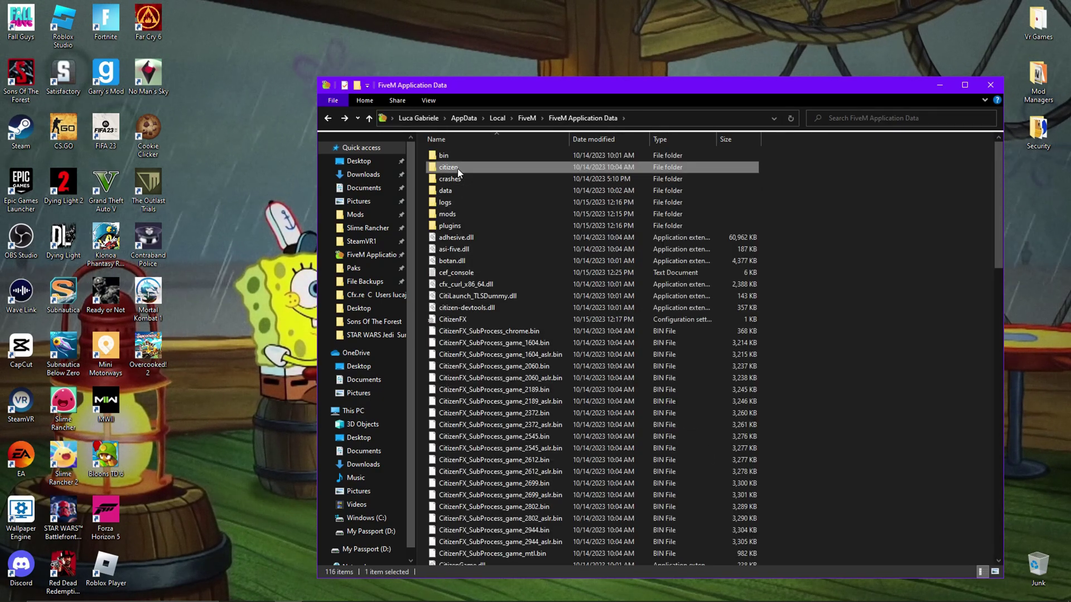
double_click(458, 169)
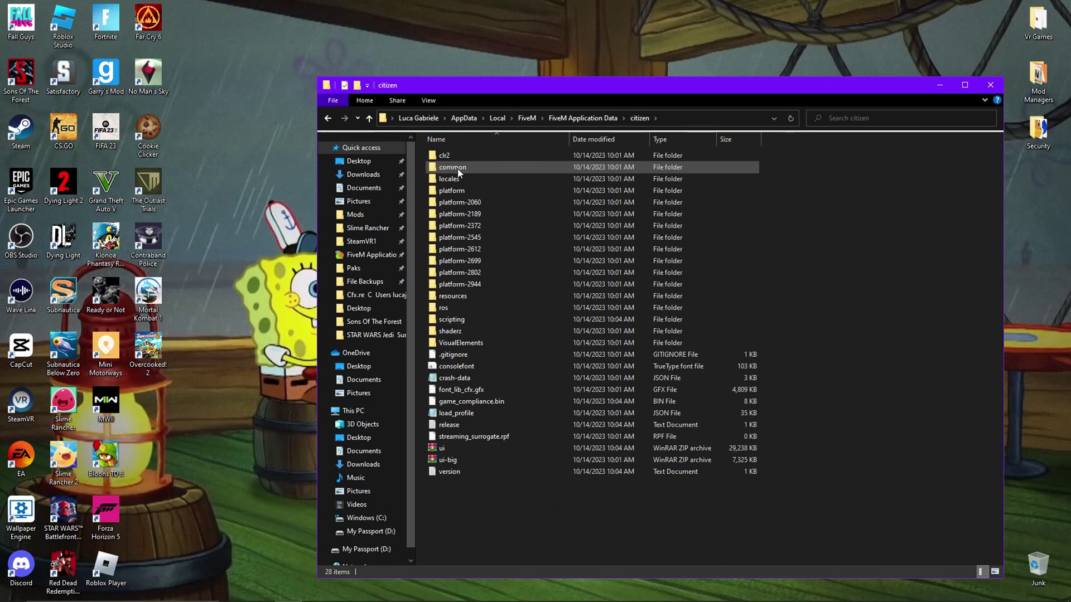
double_click(457, 168)
double_click(457, 161)
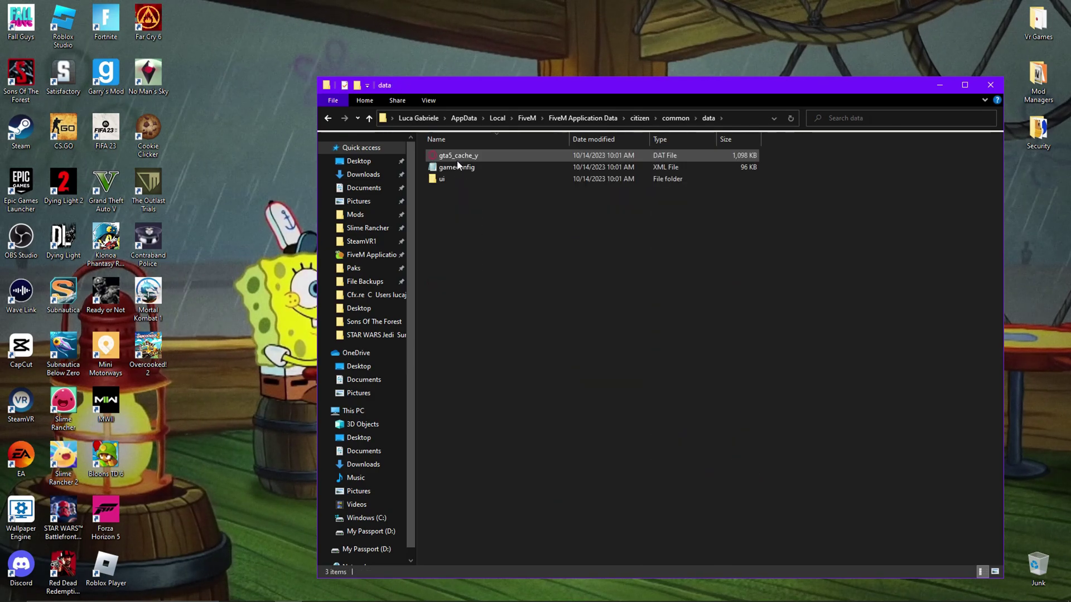
key("alt+Left")
key("alt+Left")
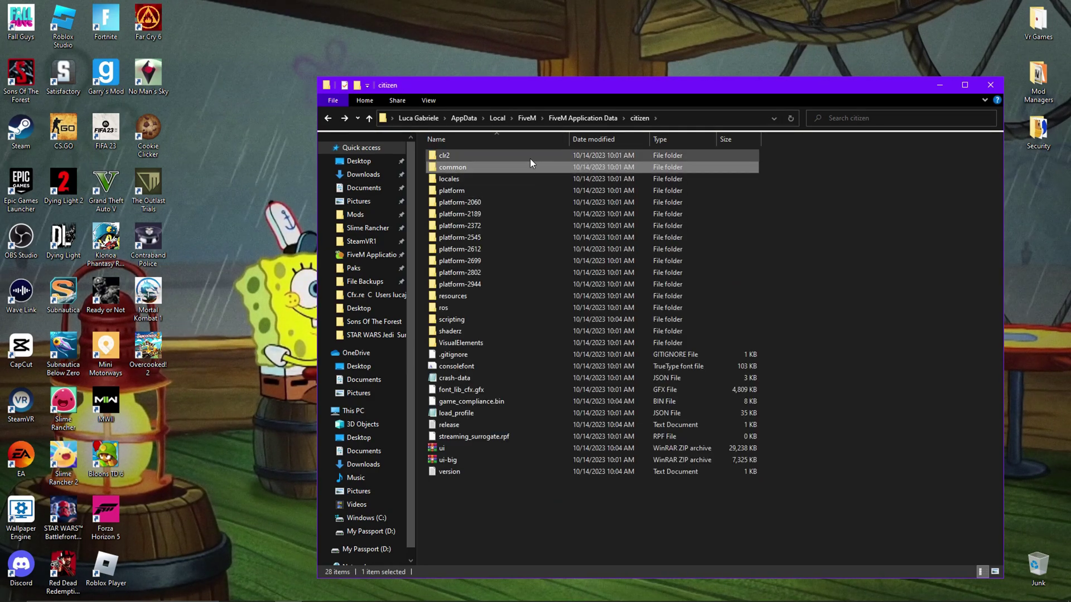
key("alt+Left")
double_click(512, 169)
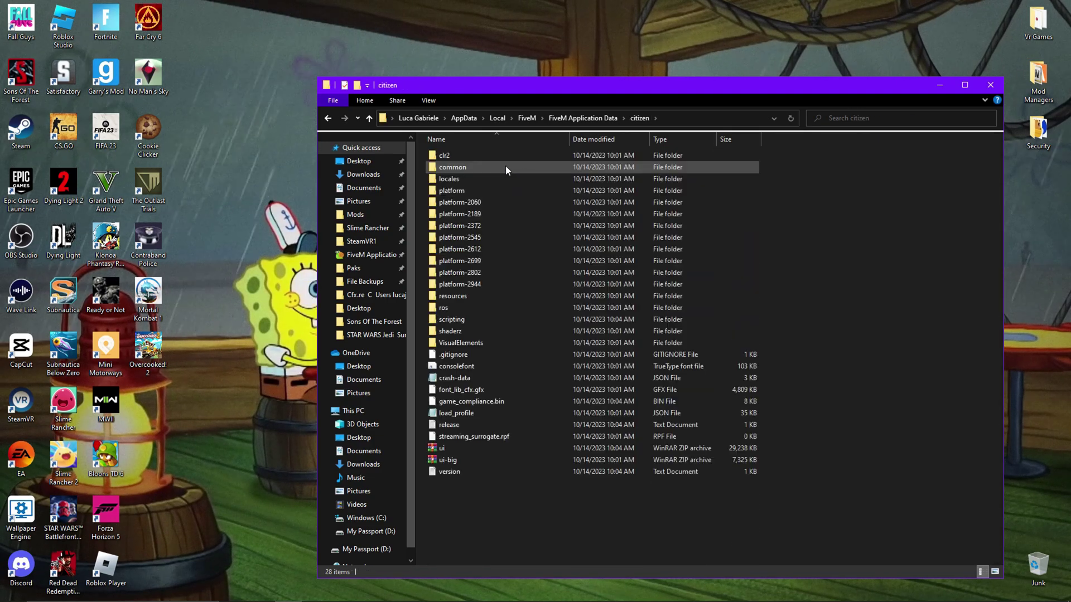
double_click(505, 166)
key("alt+Left")
key("alt+Left")
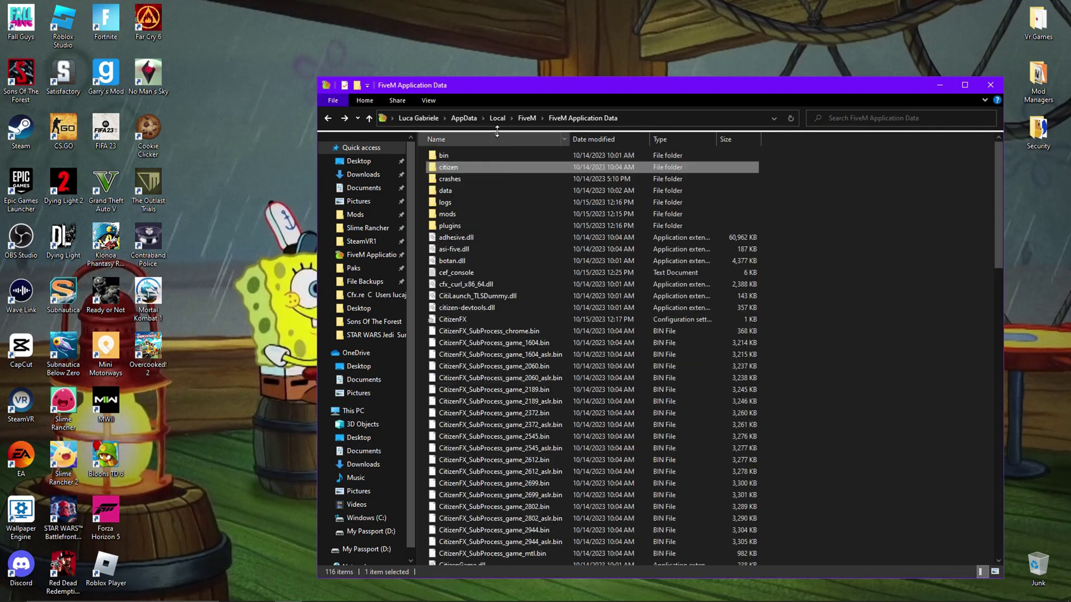
Step: Check that the mods and plugins folders in FiveM Application Data are empty
scroll(474, 195, "down", 5)
scroll(474, 197, "up", 5)
scroll(474, 196, "up", 1)
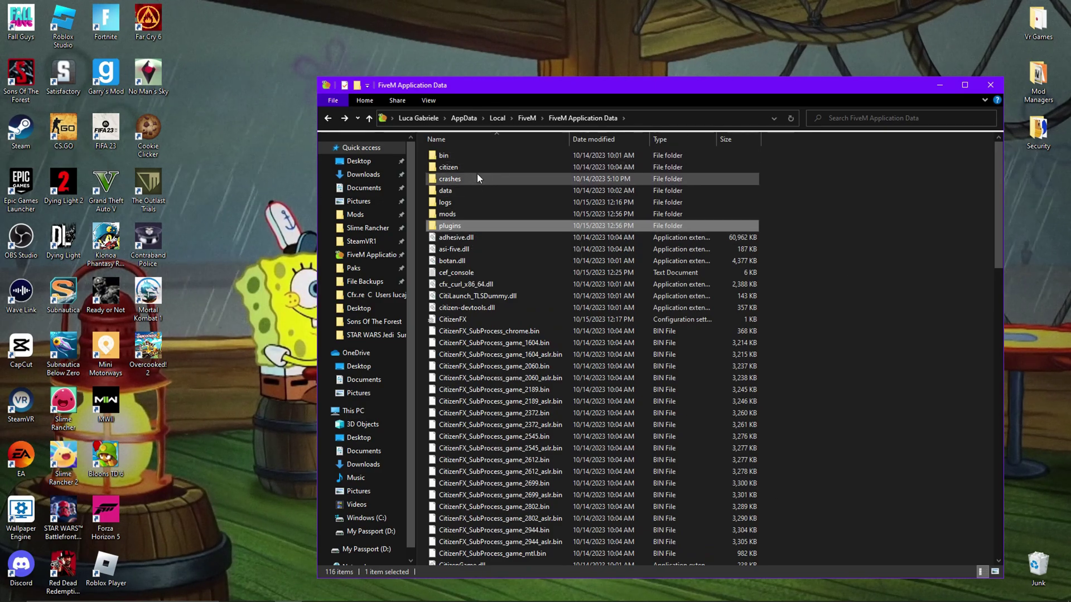
scroll(494, 270, "down", 20)
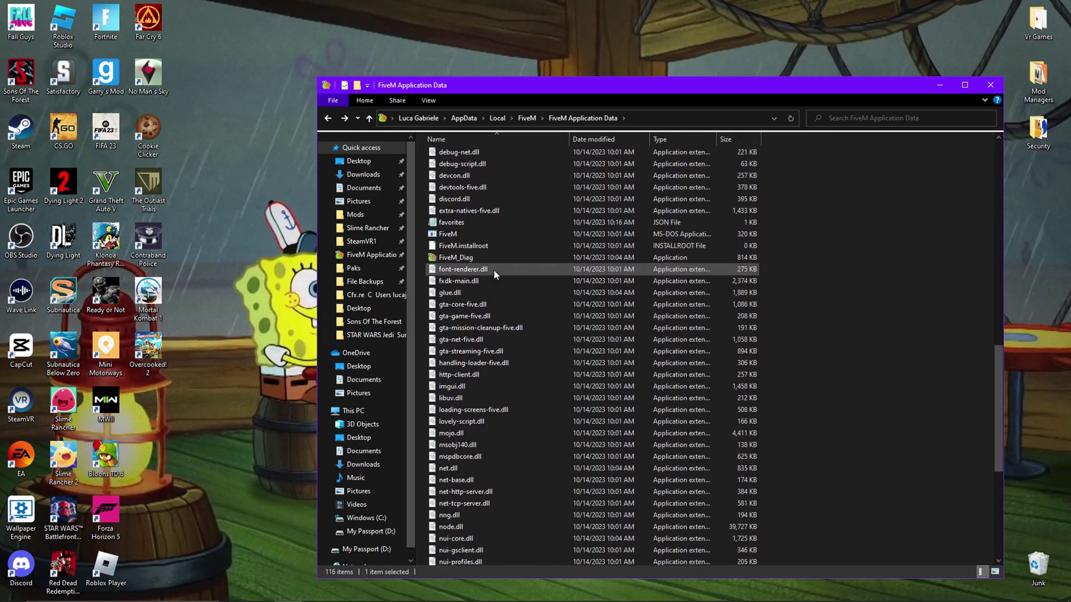
scroll(494, 270, "up", 15)
scroll(494, 270, "up", 4)
double_click(483, 217)
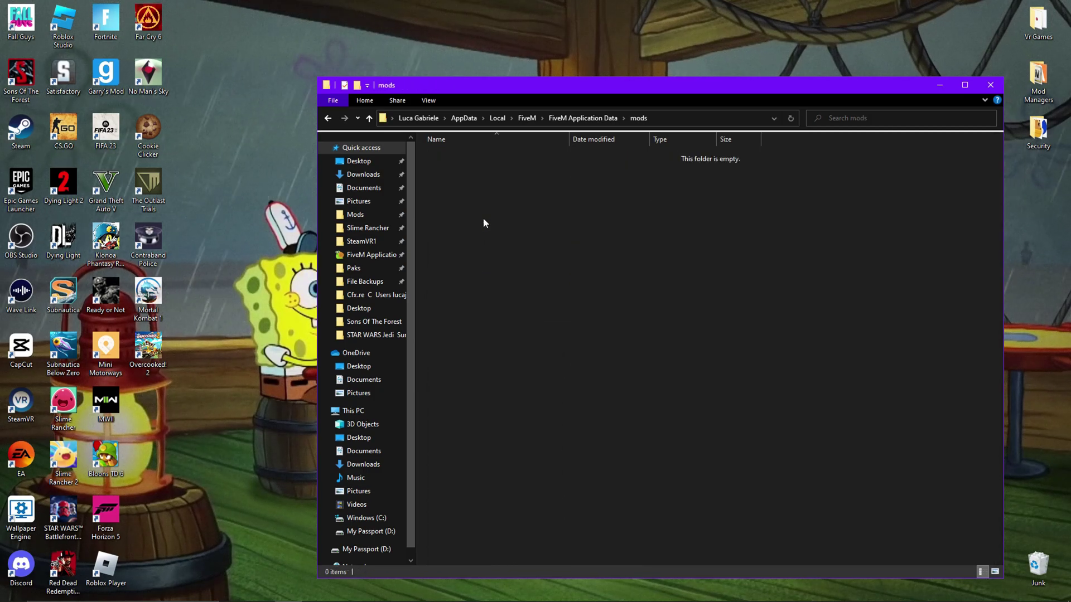
key("BackSpace")
double_click(476, 226)
key("BackSpace")
Step: Open the NVE FiveM Package archive in WinRAR and position its window up and right
left_click_drag(524, 90, 506, 180)
double_click(444, 130)
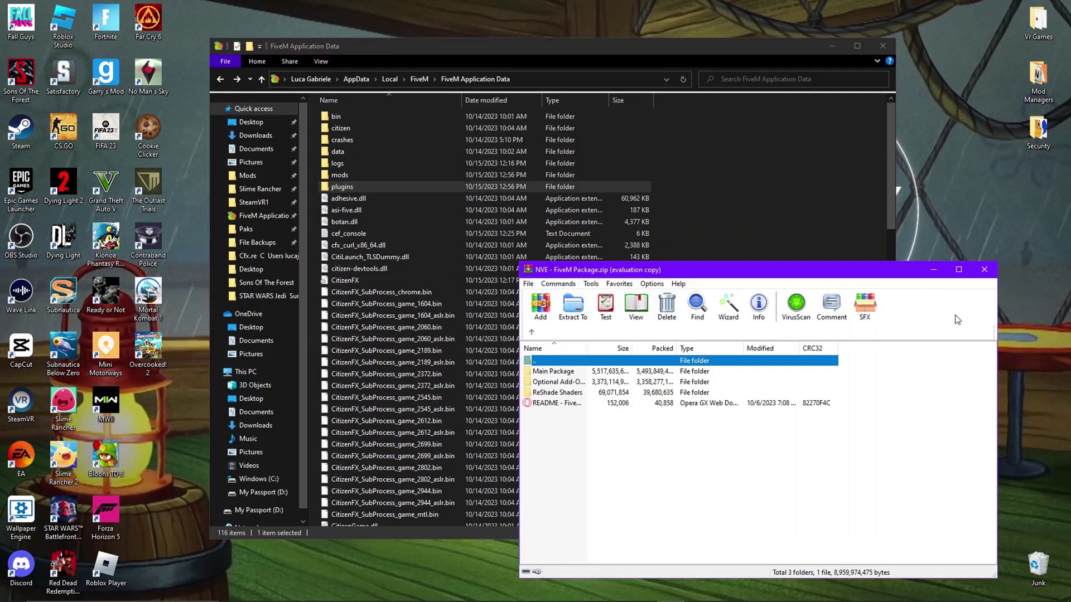
left_click_drag(856, 282, 928, 179)
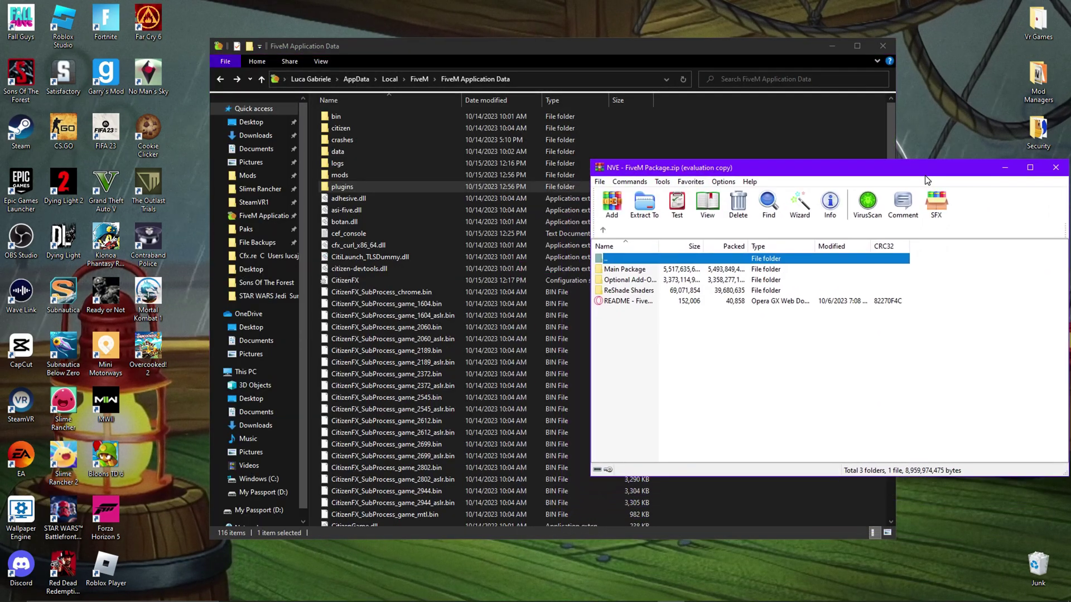
Step: Navigate the archive into Main Package, peek at plugins, then open the mods folder with 12 RPF files
double_click(634, 270)
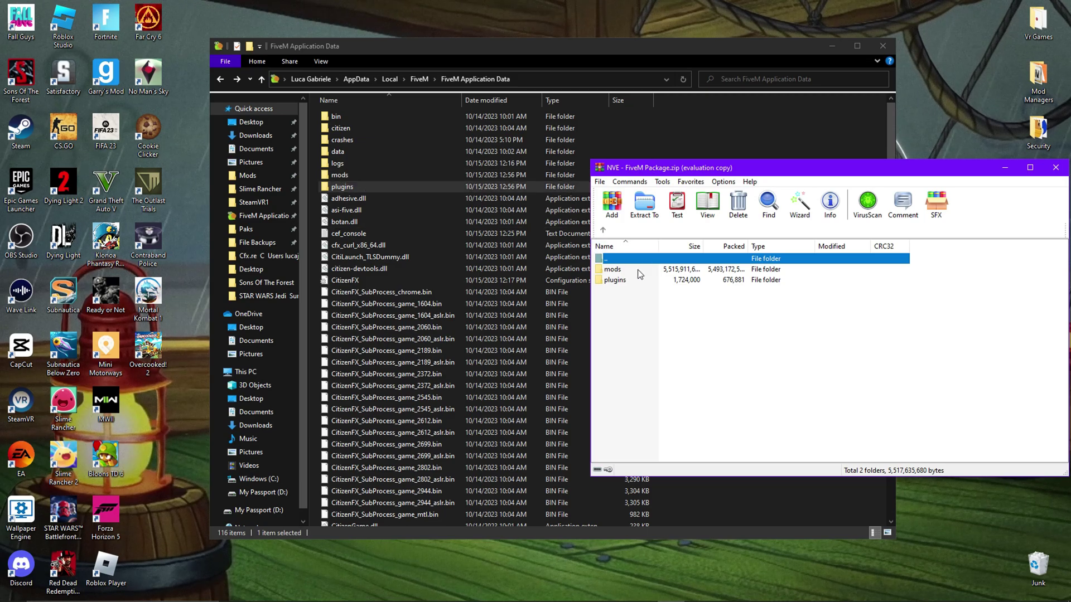
double_click(611, 279)
key("BackSpace")
double_click(617, 270)
left_click(623, 418)
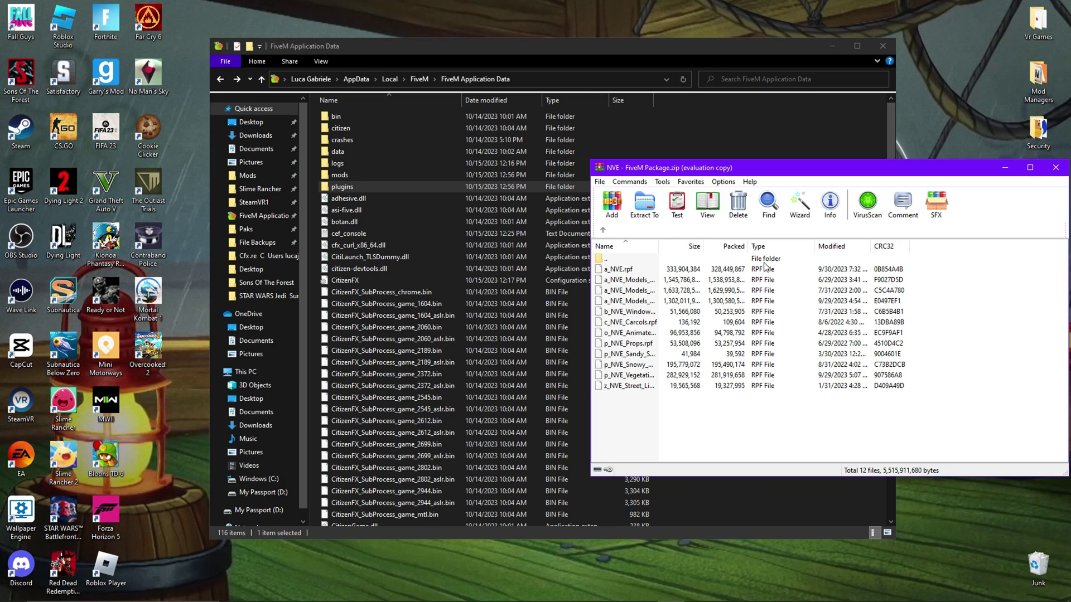
mouse_move(768, 419)
left_mouse_down()
mouse_move(758, 374)
mouse_move(767, 423)
left_mouse_up()
Step: Open the FiveM mods folder and copy all twelve NVE .rpf files, starting with a_NVE.rpf, into it
double_click(351, 176)
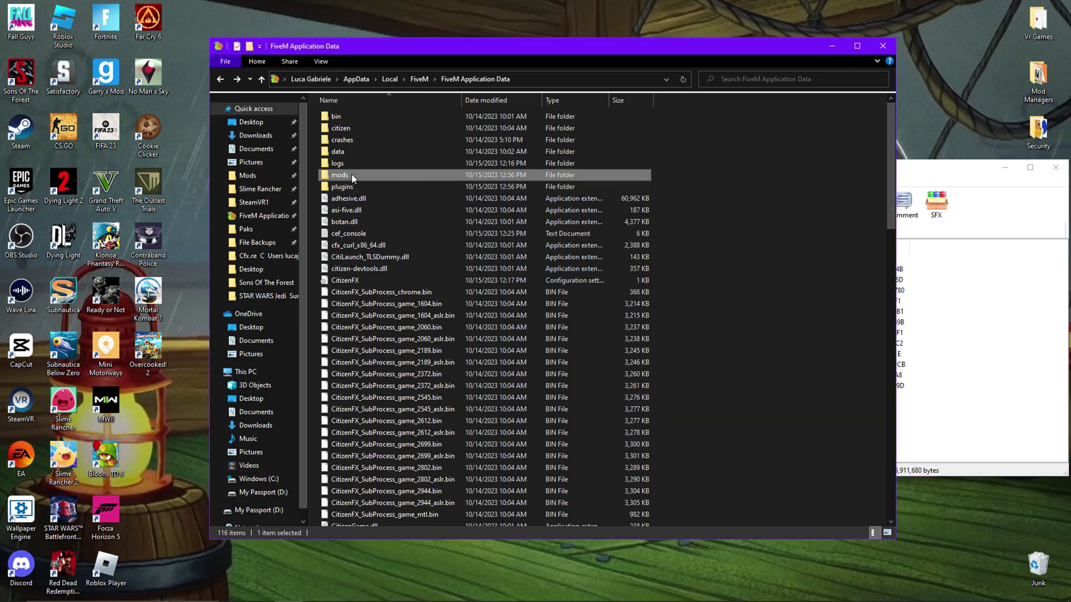
left_click_drag(378, 182, 639, 455)
left_click(1023, 413)
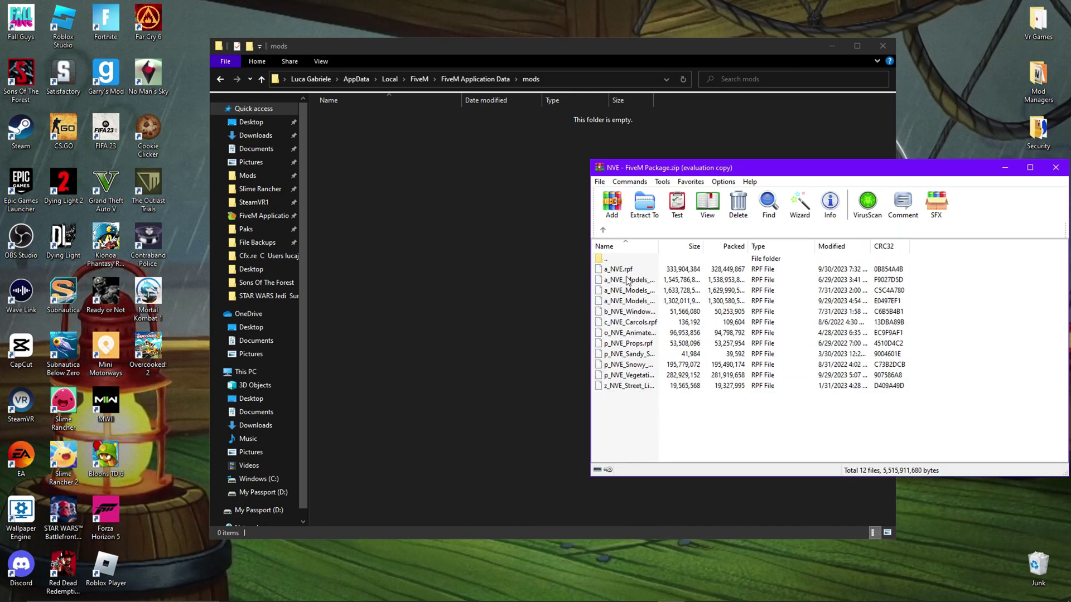
left_click_drag(629, 271, 497, 268)
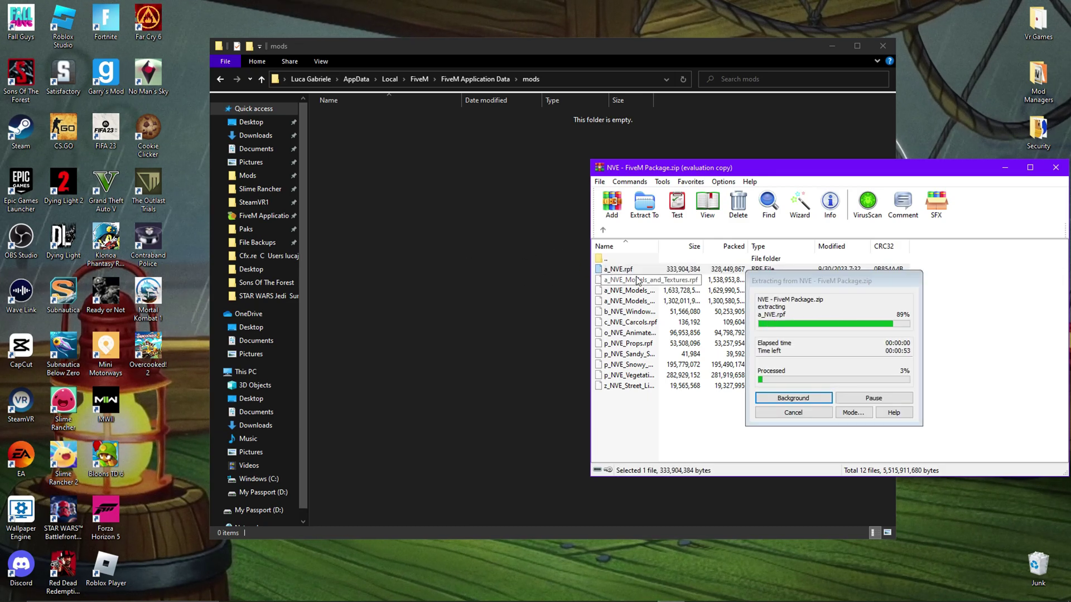
left_click(1015, 304)
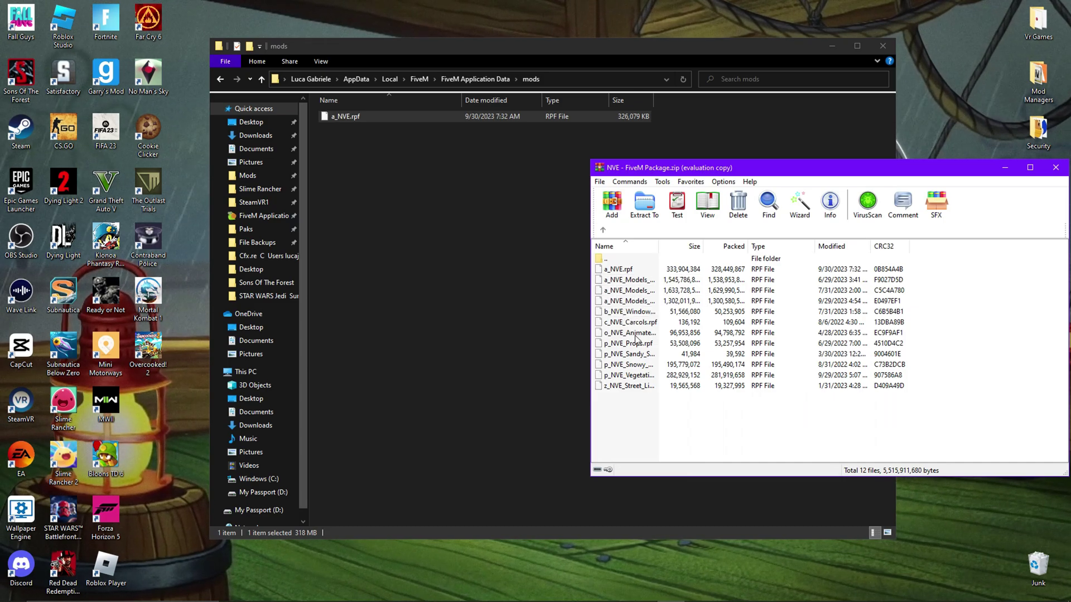
left_click_drag(635, 430, 447, 275)
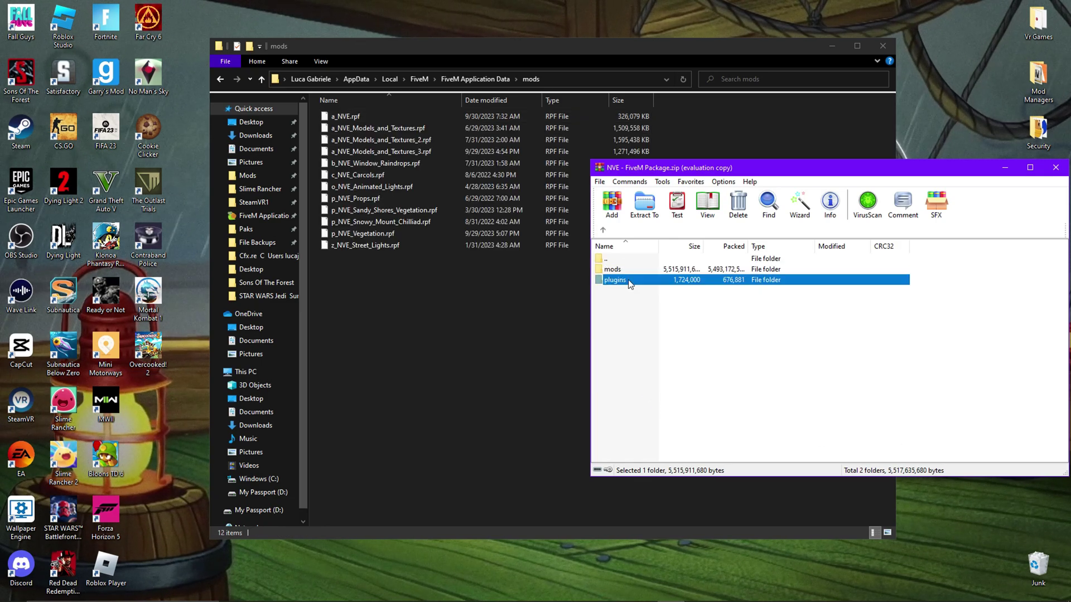
Step: Open the FiveM plugins folder and copy the nve-shaders folder and NVE.asi from the archive into it
left_click(449, 308)
key("alt+Up")
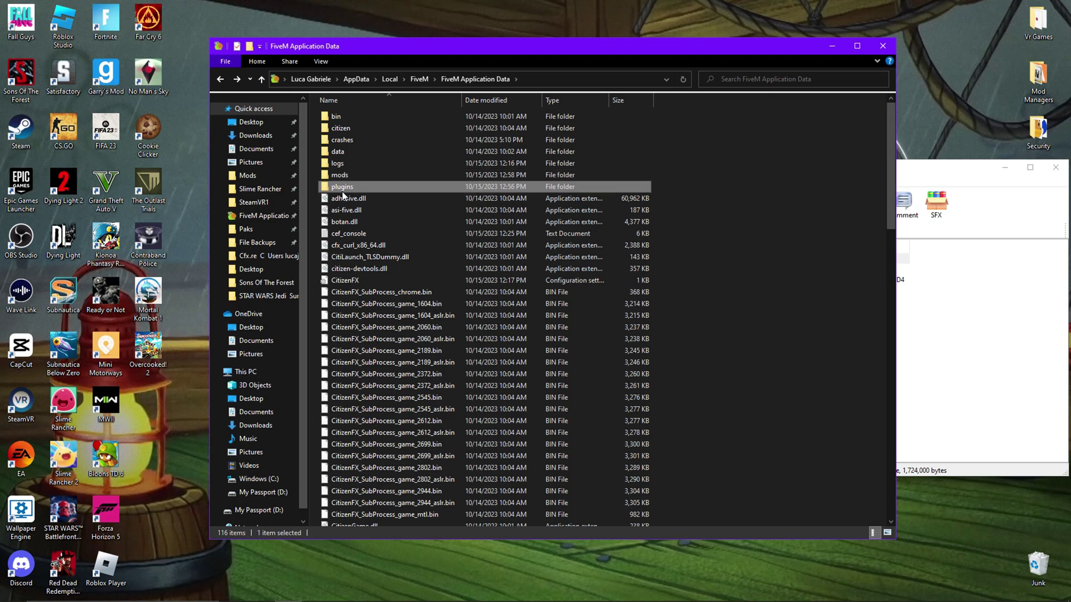
double_click(342, 186)
left_click(971, 359)
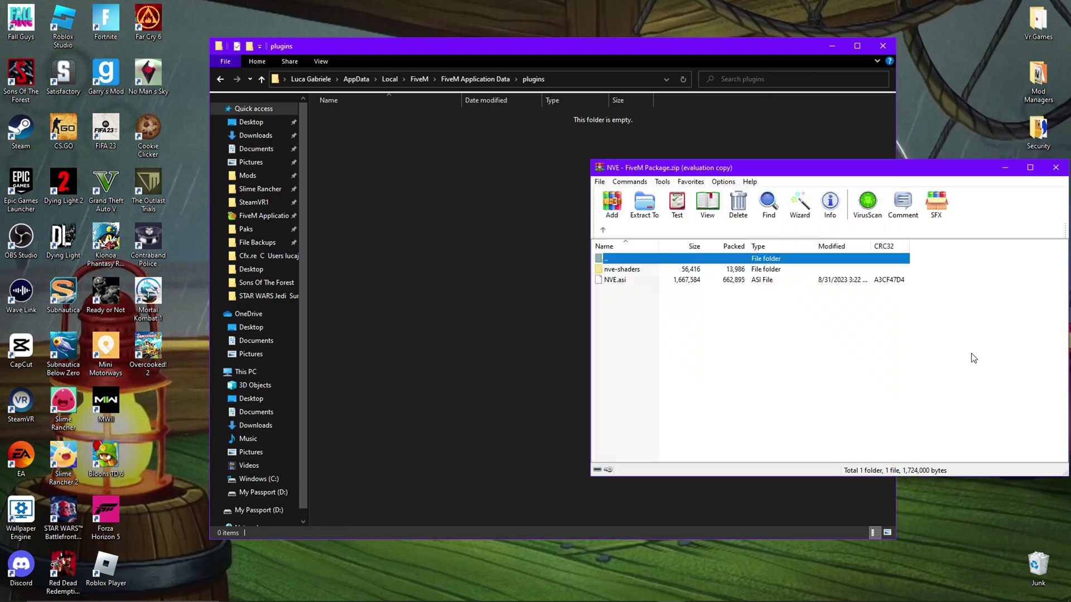
double_click(628, 270)
key("BackSpace")
left_click(629, 340)
left_click_drag(629, 340, 440, 252)
Step: Return Explorer to FiveM Application Data, confirm the mods folder contents, and nudge WinRAR left
left_click(956, 305)
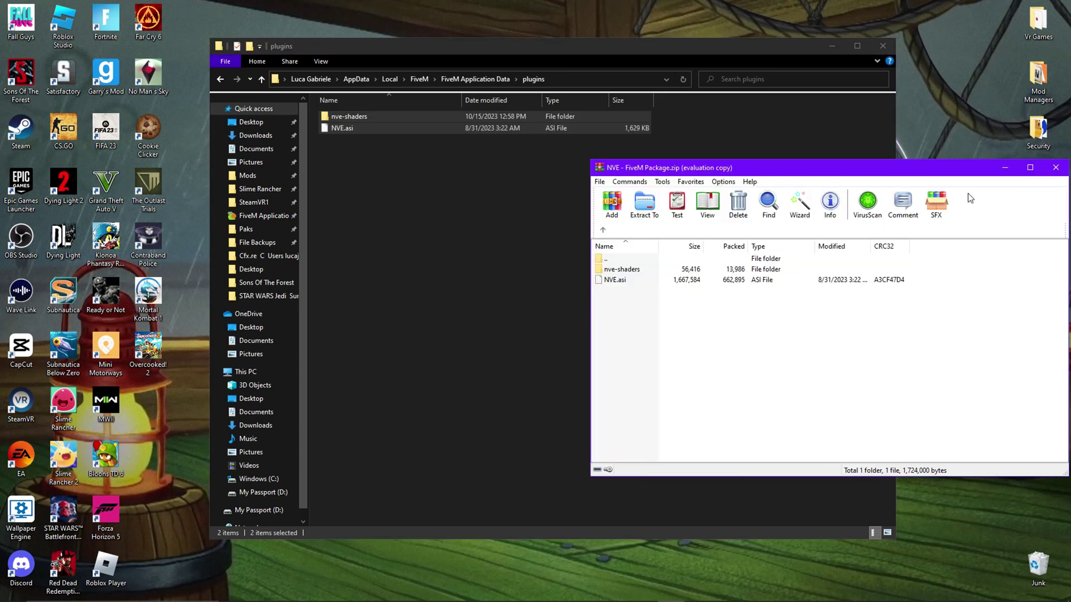
left_click(473, 239)
key("BackSpace")
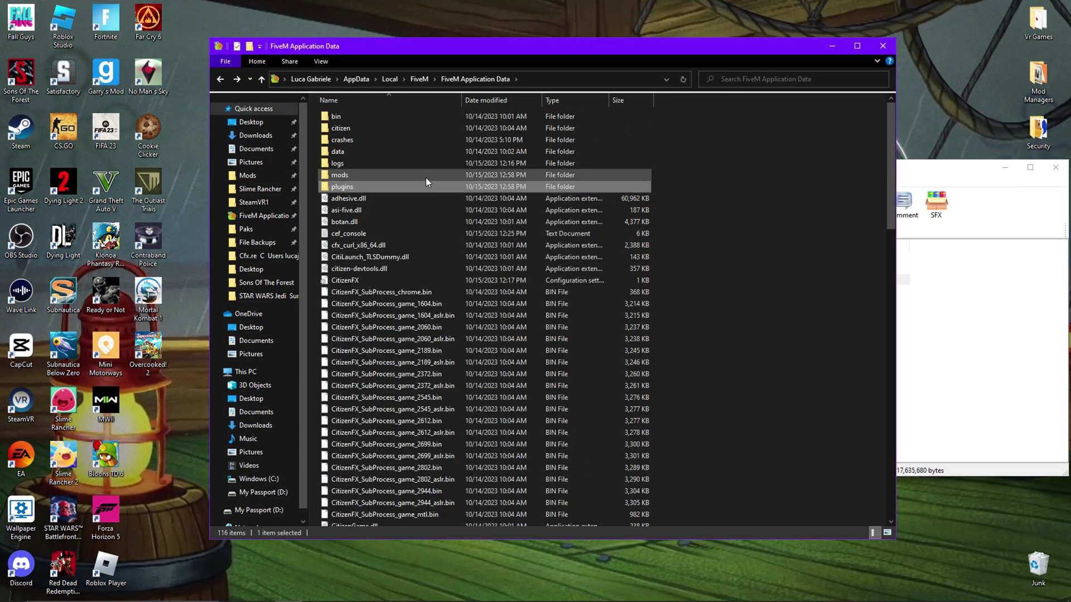
double_click(427, 176)
key("BackSpace")
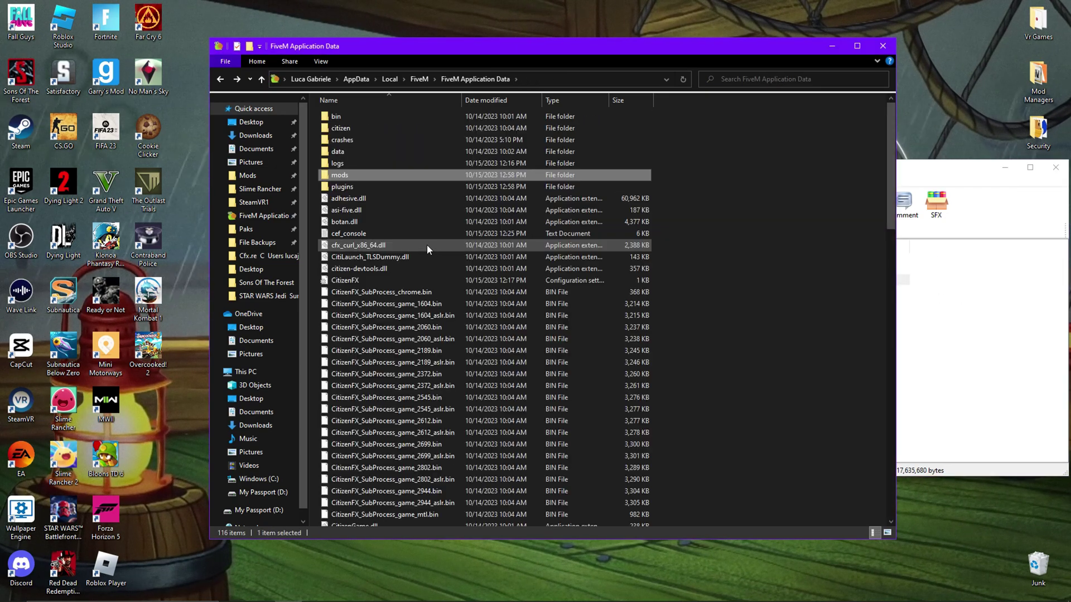
left_click_drag(950, 175, 915, 175)
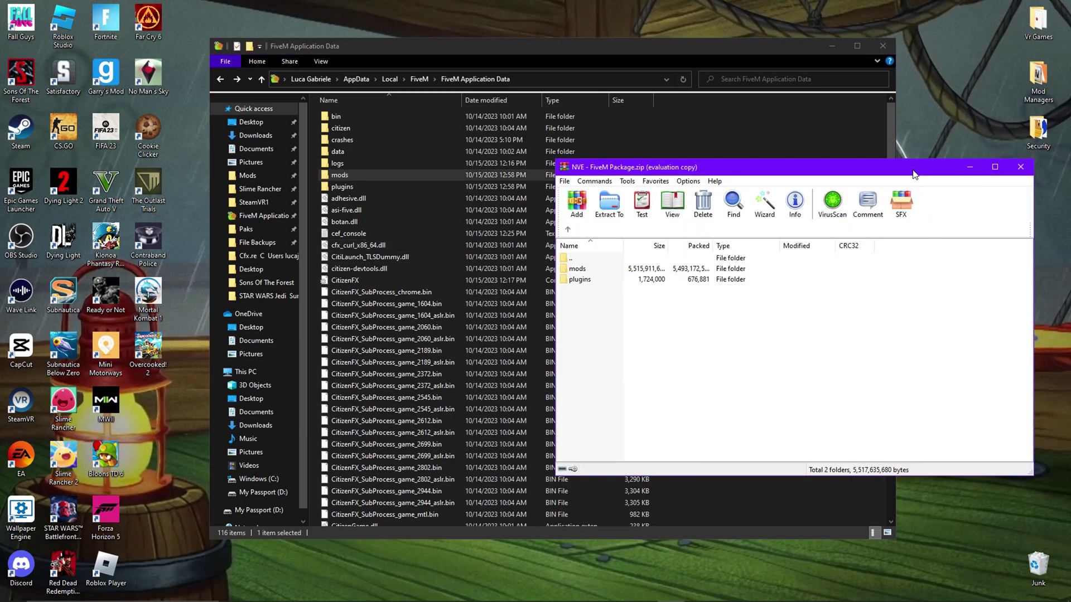
Step: Go up to the archive's top level and browse the Optional Add-Ons folder list
key("BackSpace")
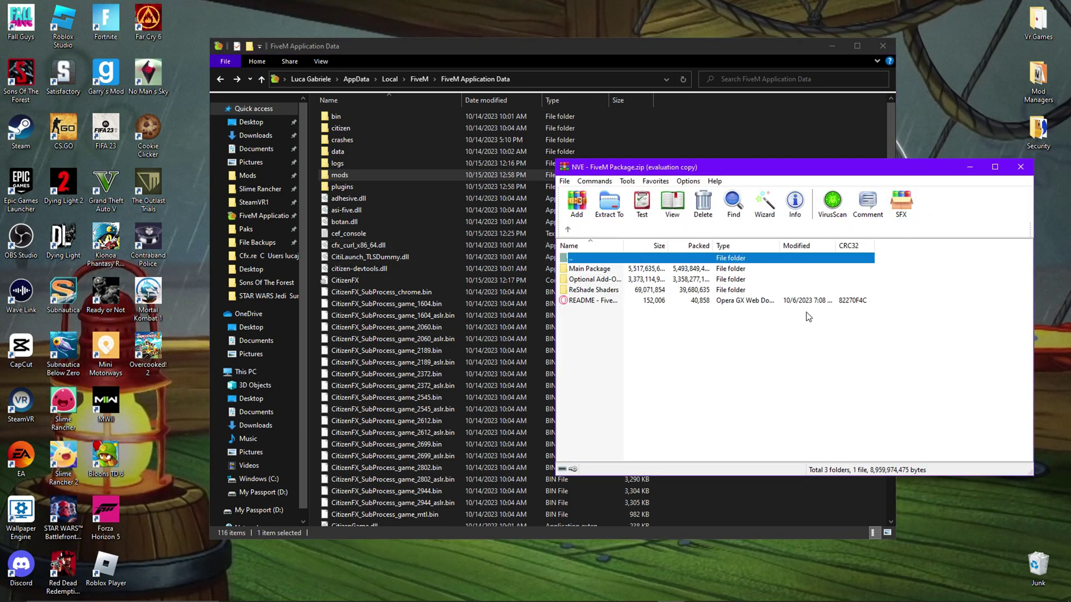
double_click(612, 280)
scroll(611, 276, "down", 3)
scroll(612, 276, "up", 3)
scroll(583, 299, "down", 3)
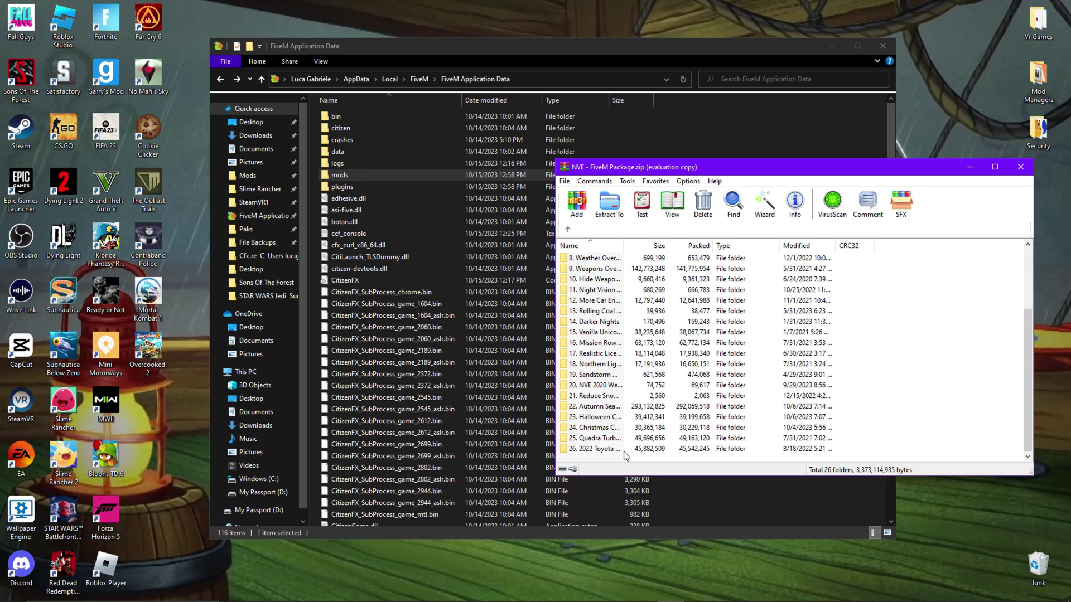
mouse_move(608, 453)
left_mouse_down()
mouse_move(613, 441)
mouse_move(616, 467)
left_mouse_up()
Step: Inspect the Quadra Turbo add-on's Turbo-R folder, then return to the add-on list
double_click(606, 438)
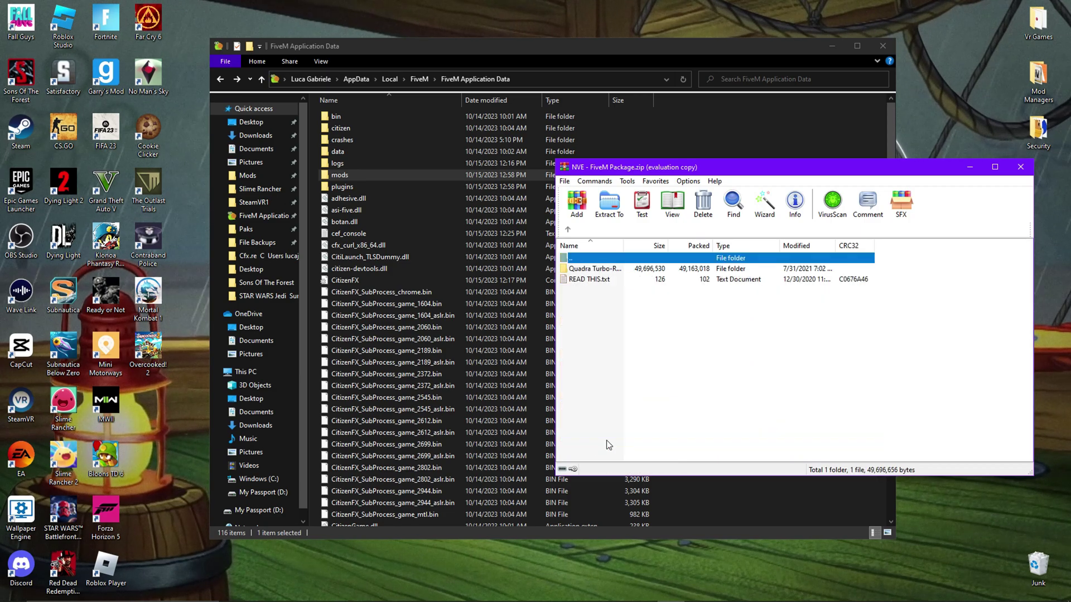
double_click(637, 269)
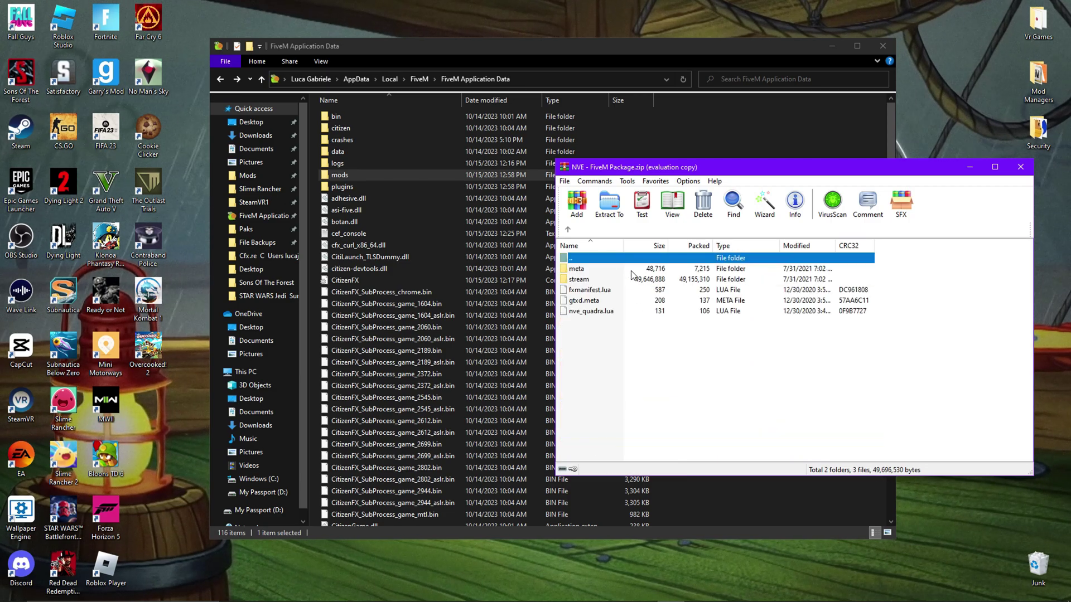
left_click(606, 334)
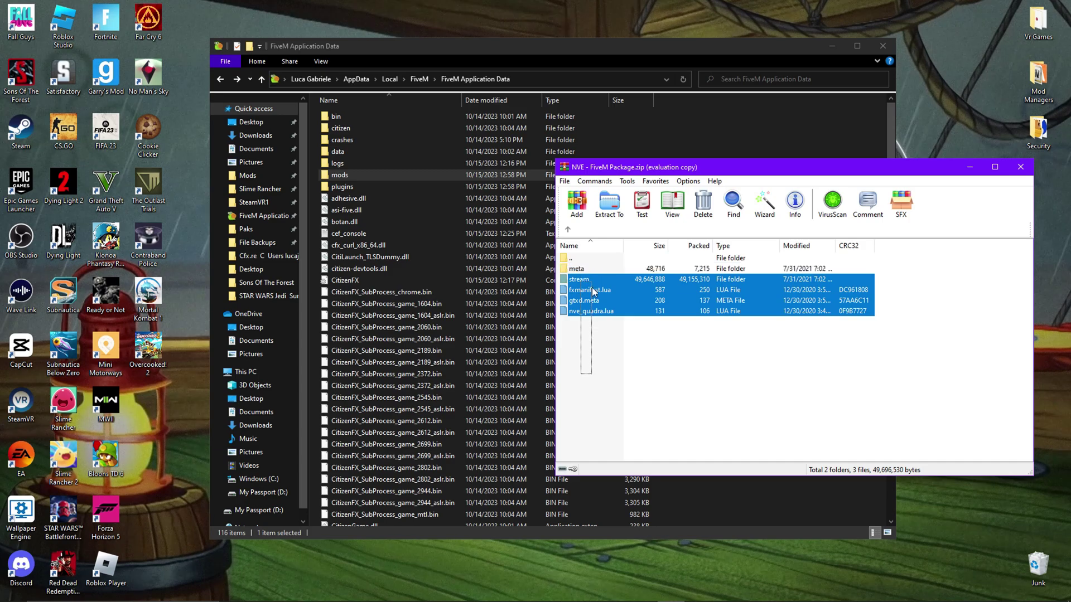
key("BackSpace")
key("BackSpace")
scroll(606, 343, "up", 3)
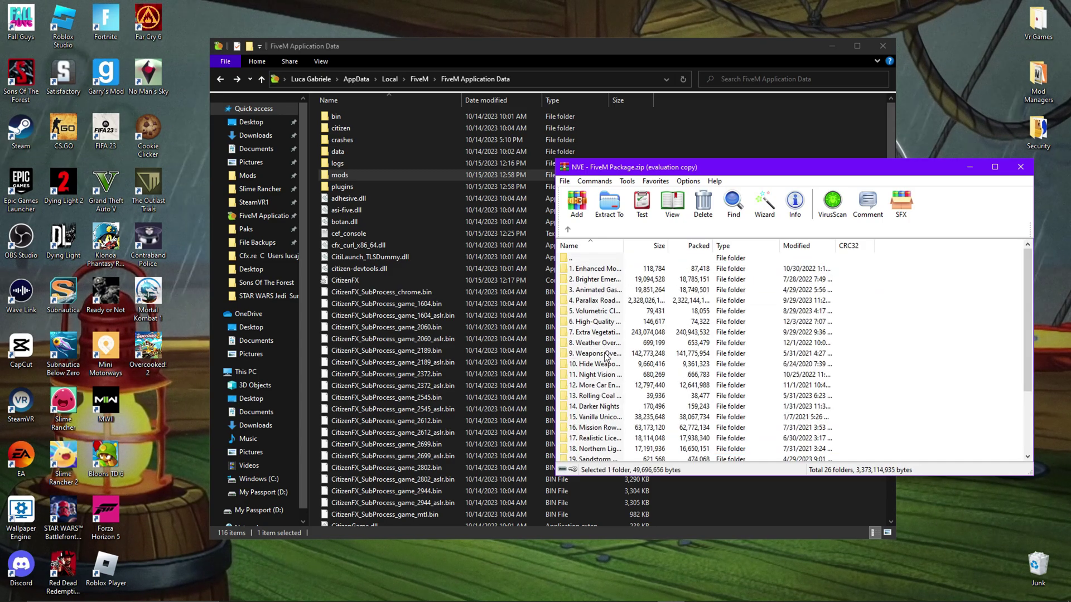
Step: Copy d_NVE_Enhanced_Motion_Blur_Third_Person.rpf from the Third-Person folder into the FiveM mods folder
double_click(612, 273)
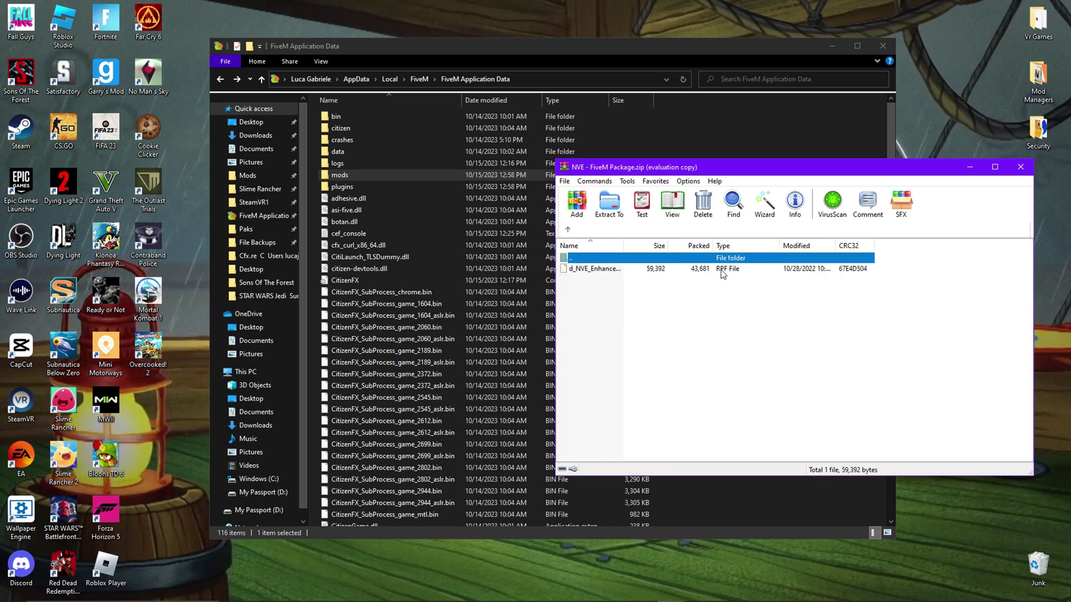
double_click(329, 173)
left_click(979, 329)
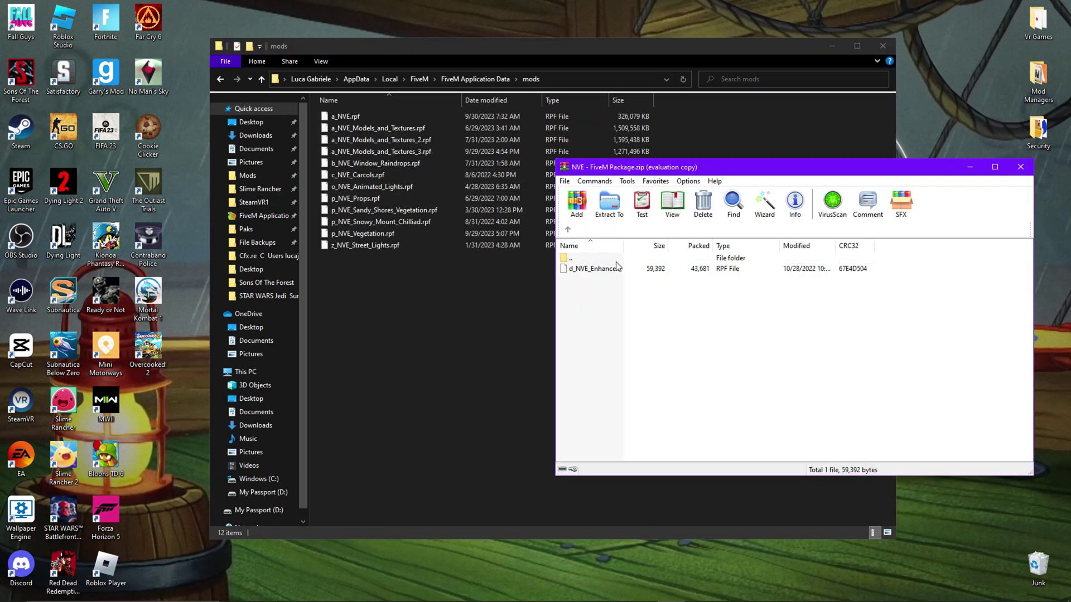
left_click_drag(616, 269, 374, 318)
left_click(962, 336)
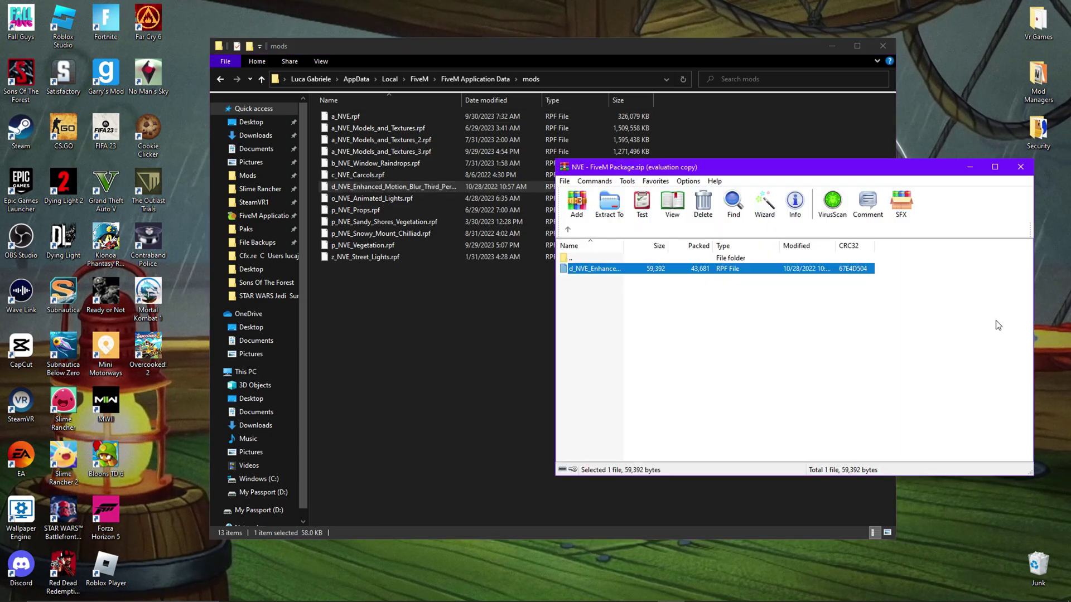
Step: Copy f_NVE_Brighter_Emergency_Lights.rpf from the High Intensity variant into the mods folder
key("BackSpace")
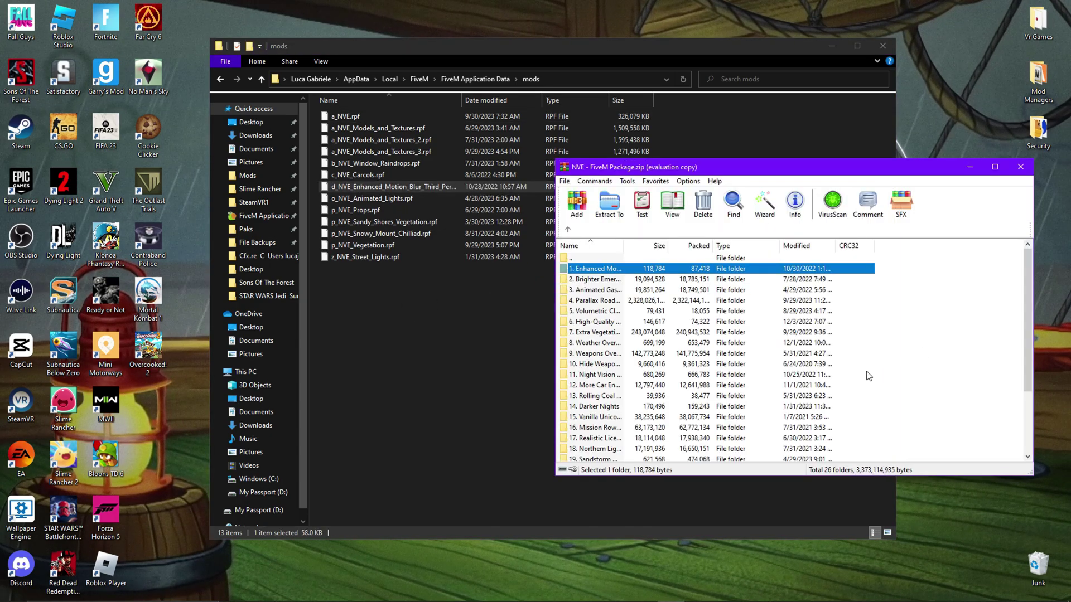
double_click(611, 280)
double_click(607, 290)
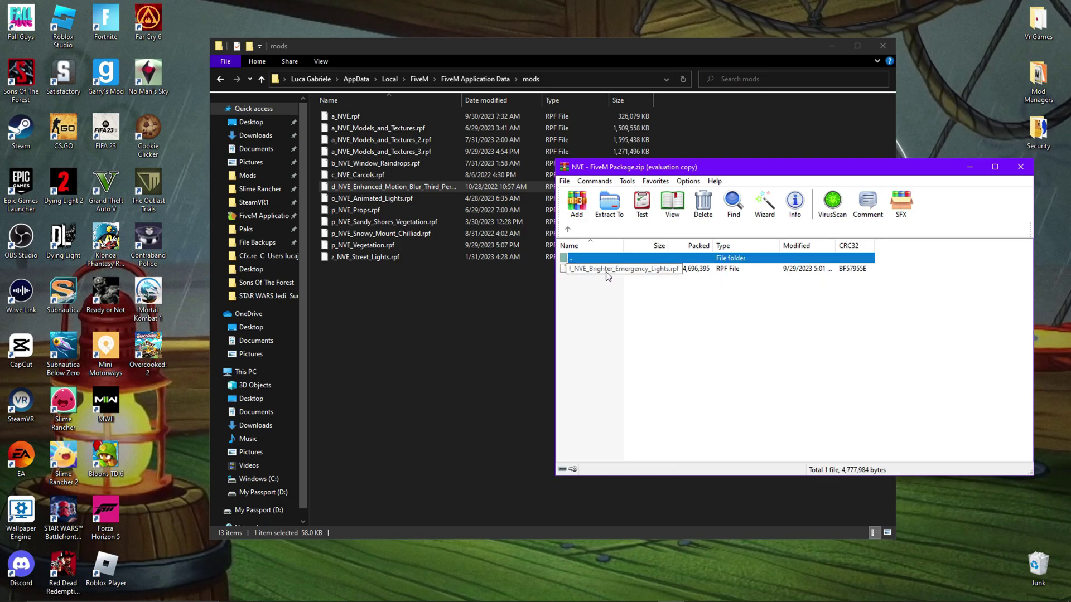
left_click_drag(608, 273, 337, 324)
left_click(915, 339)
Step: Glance at the Animated Gas add-on and return Explorer to FiveM Application Data
key("BackSpace")
key("BackSpace")
double_click(601, 293)
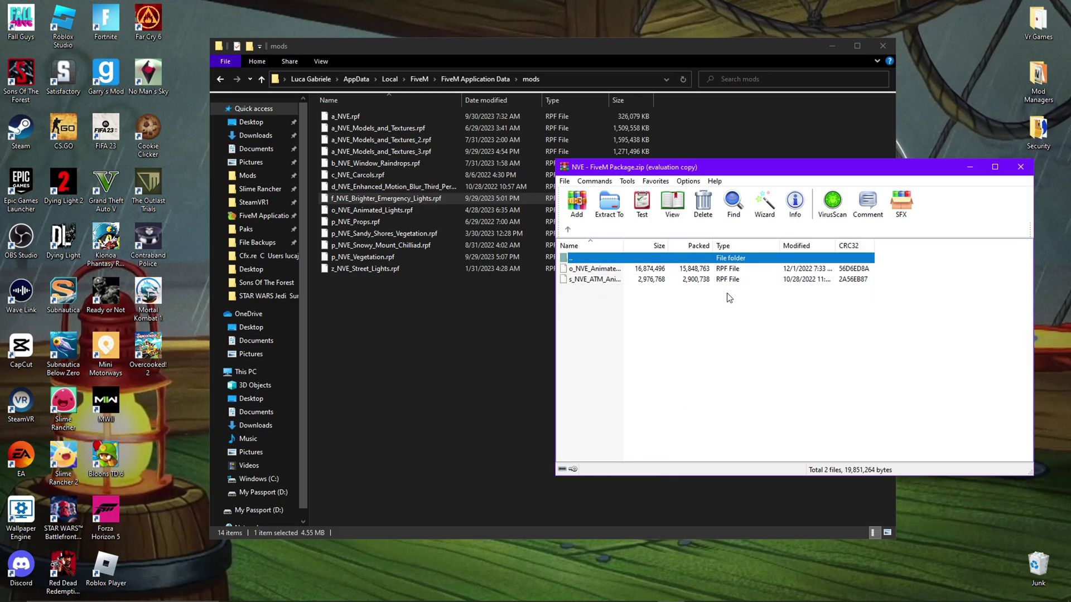
key("BackSpace")
left_click(437, 390)
key("BackSpace")
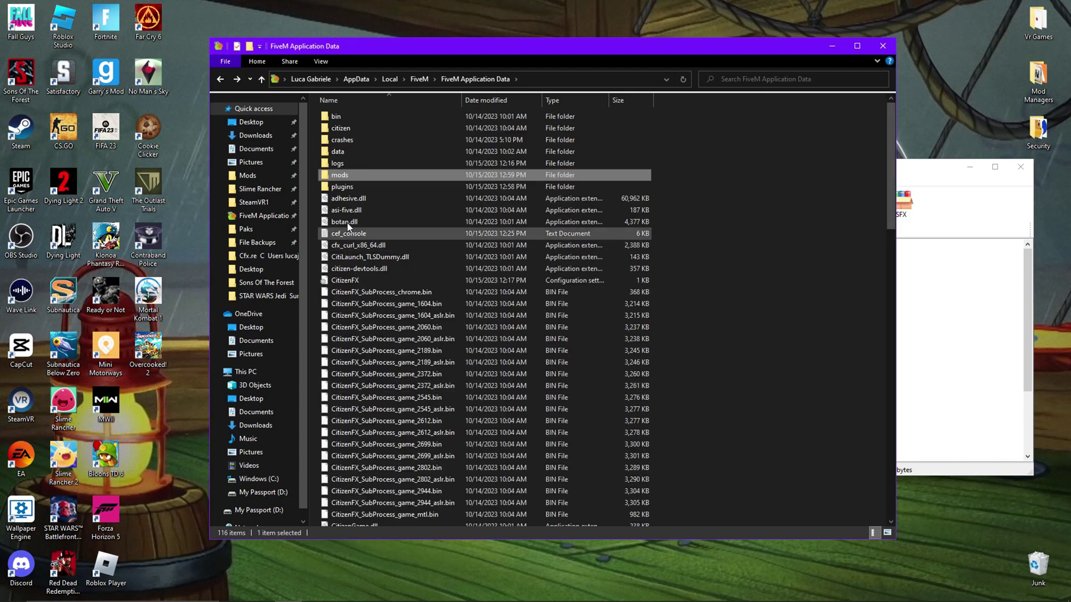
left_click(360, 182)
left_click(931, 217)
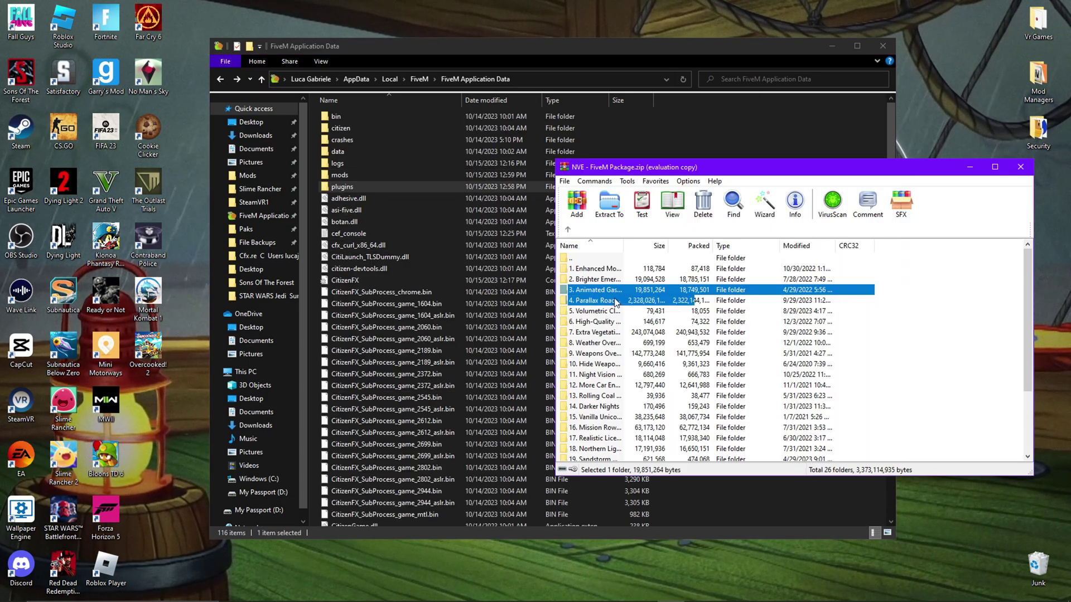
double_click(595, 301)
Step: With Explorer in the mods folder, drag j_NVE_Roads_Overhaul_Pack.rpf from Parallax Road into it
double_click(411, 176)
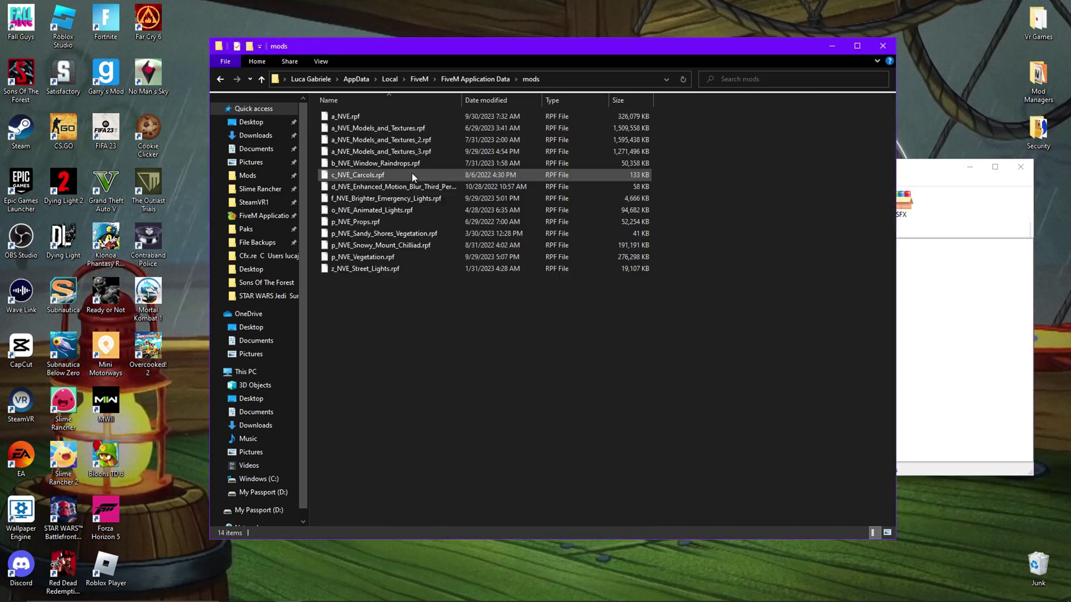
left_click(913, 281)
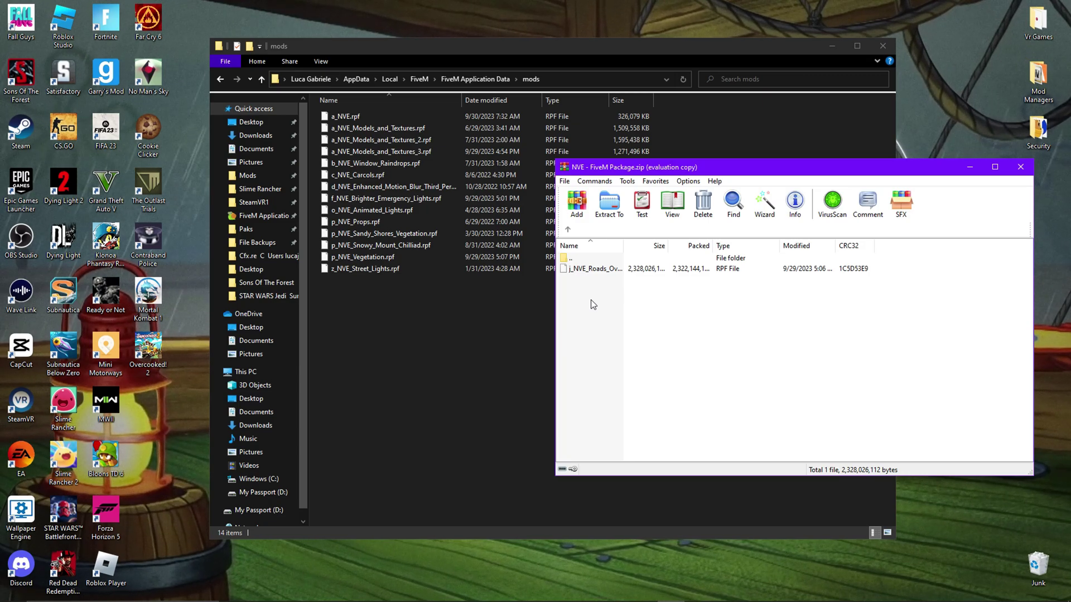
right_click(591, 269)
left_click(570, 290)
left_click_drag(583, 270, 486, 351)
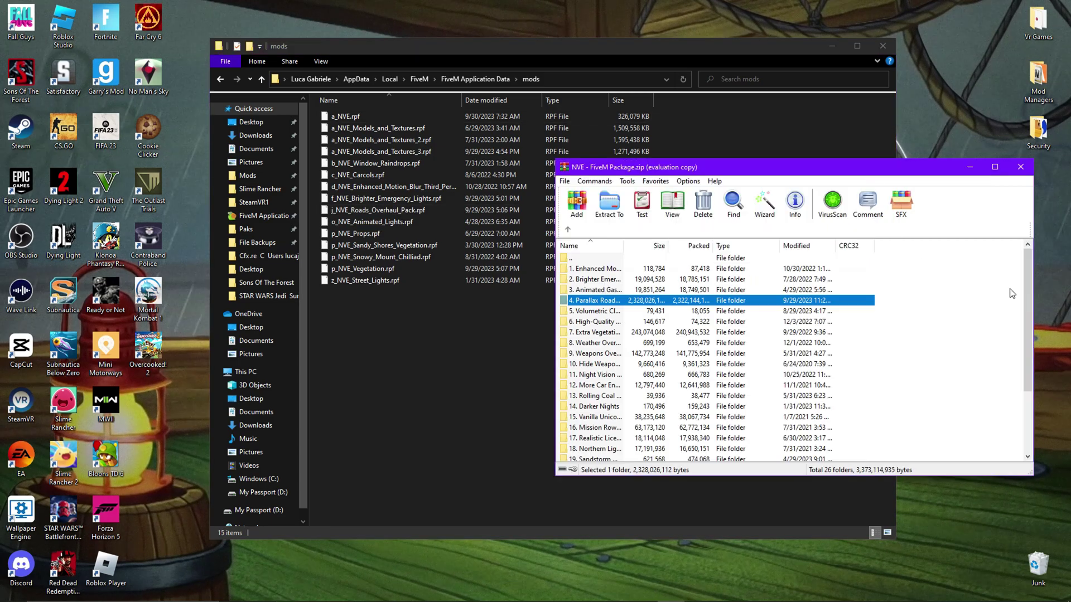
Step: Step WinRAR back out of the Parallax Road add-on folders to the archive's top level
double_click(839, 300)
key("BackSpace")
key("Up")
key("Return")
key("BackSpace")
key("Up")
key("Return")
key("BackSpace")
key("Up")
key("Return")
key("BackSpace")
key("BackSpace")
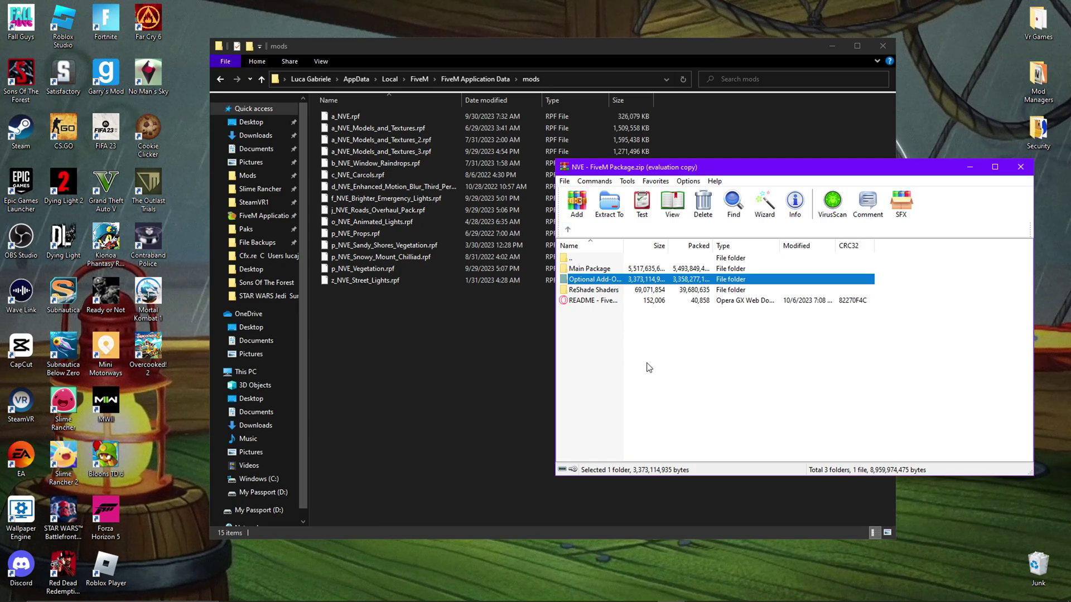
Step: Open the archive's ReShade Shaders folder and place the WinRAR window over Explorer's FiveM Application Data listing
double_click(599, 292)
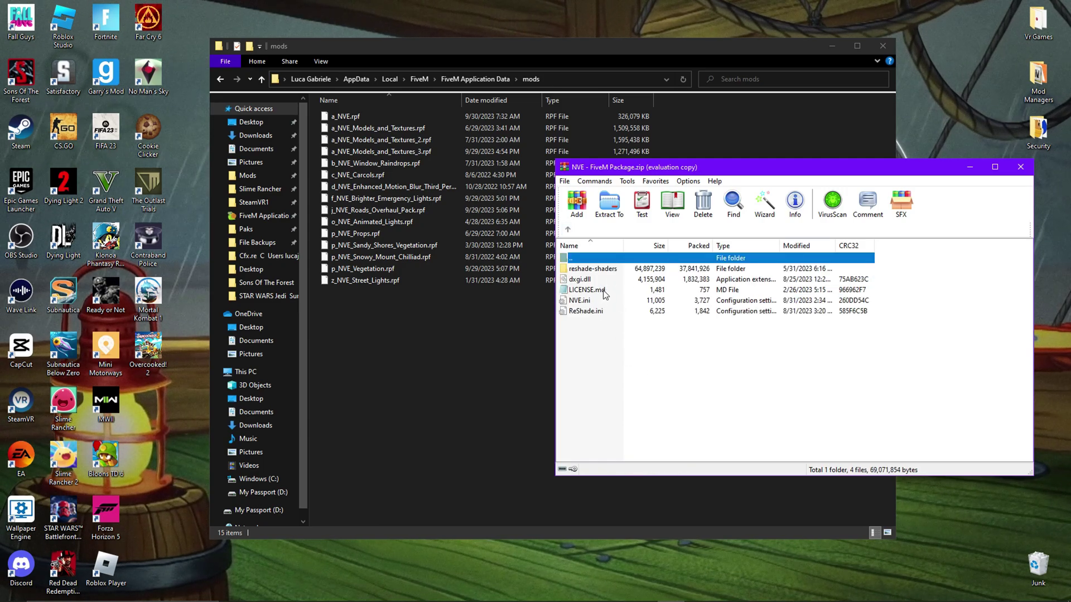
left_click(472, 378)
key("BackSpace")
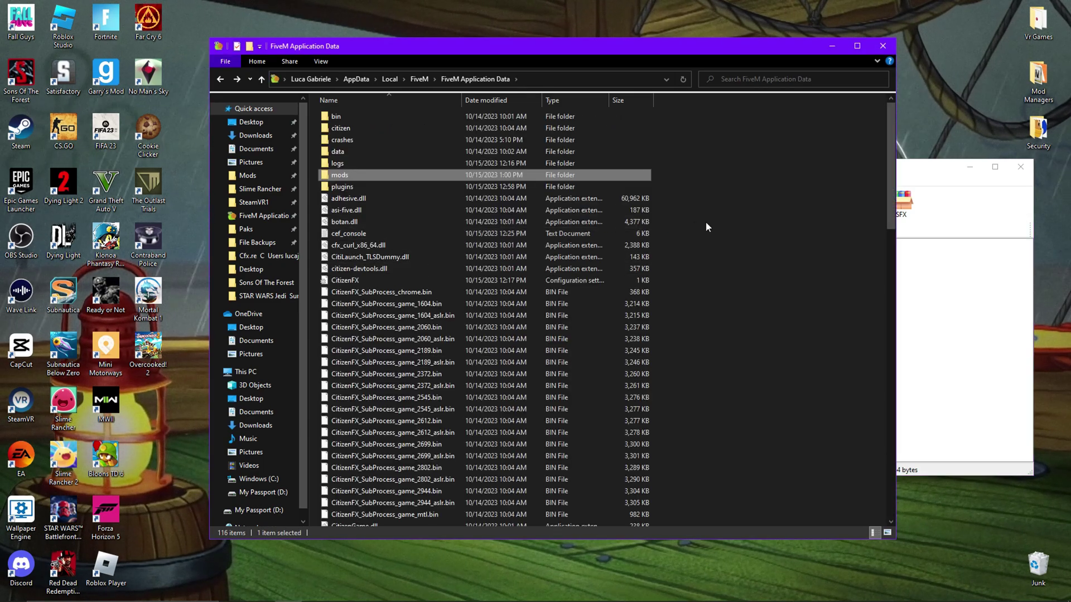
left_click(932, 253)
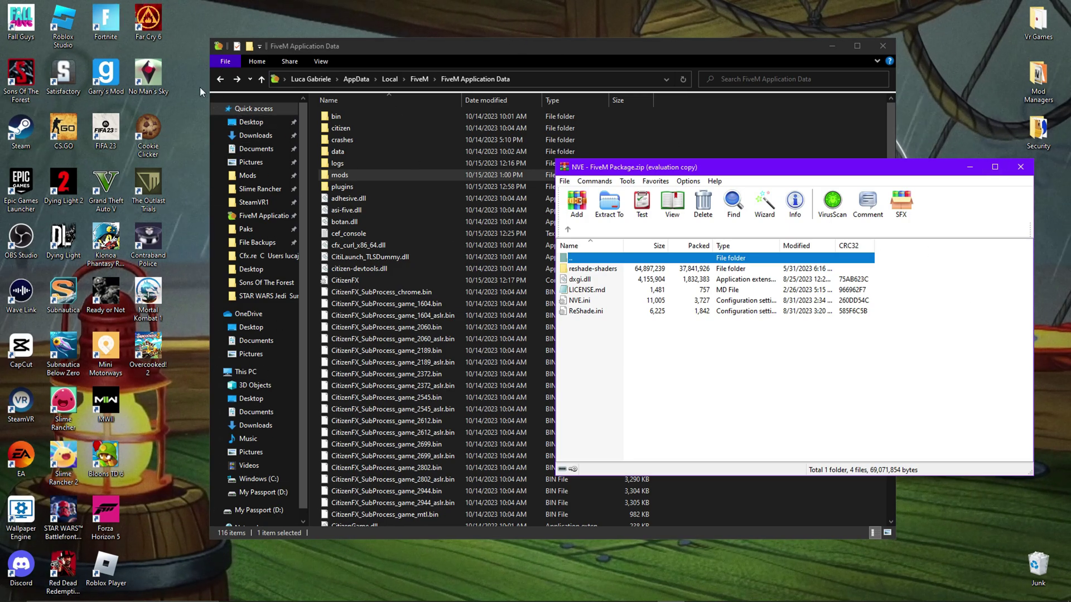
left_click_drag(116, 305, 109, 304)
left_click(792, 374)
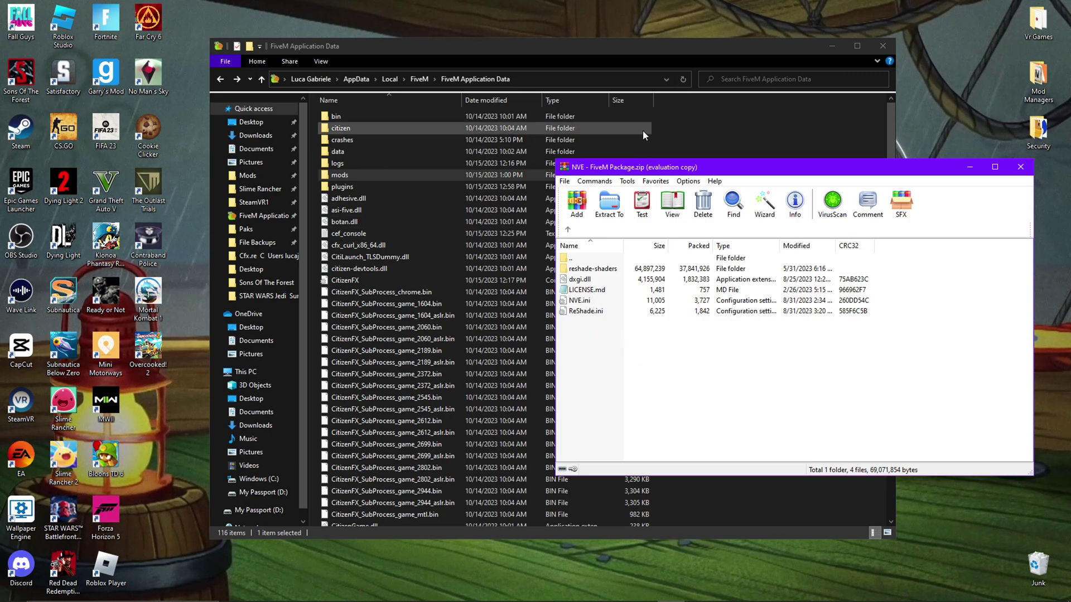
left_click_drag(764, 167, 703, 134)
left_click_drag(556, 306, 531, 353)
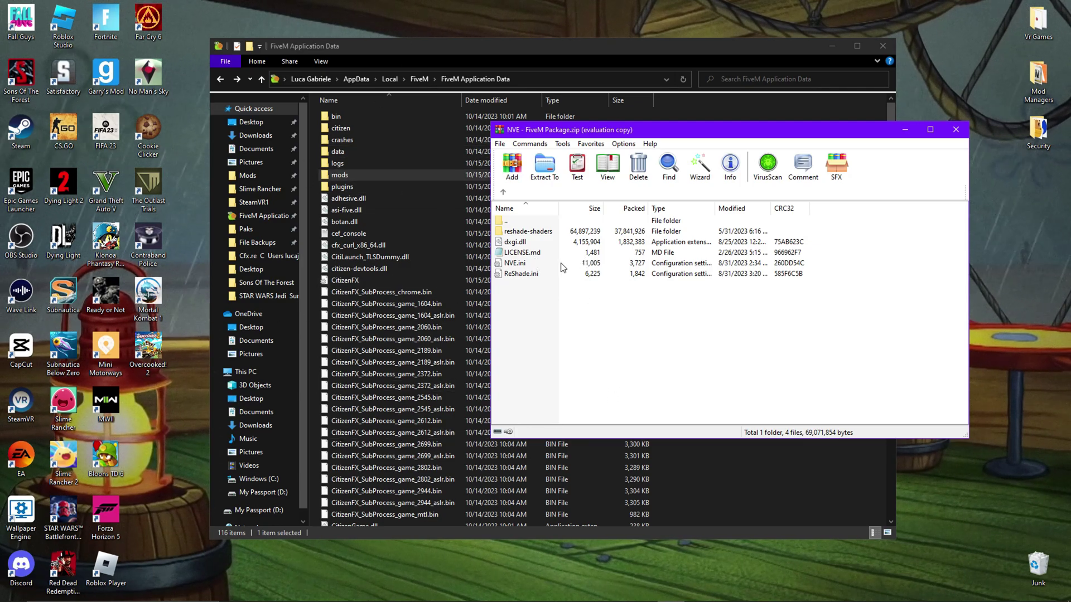
Step: Close the NVE archive and open Quant V FiveM.zip from the desktop
left_click(956, 129)
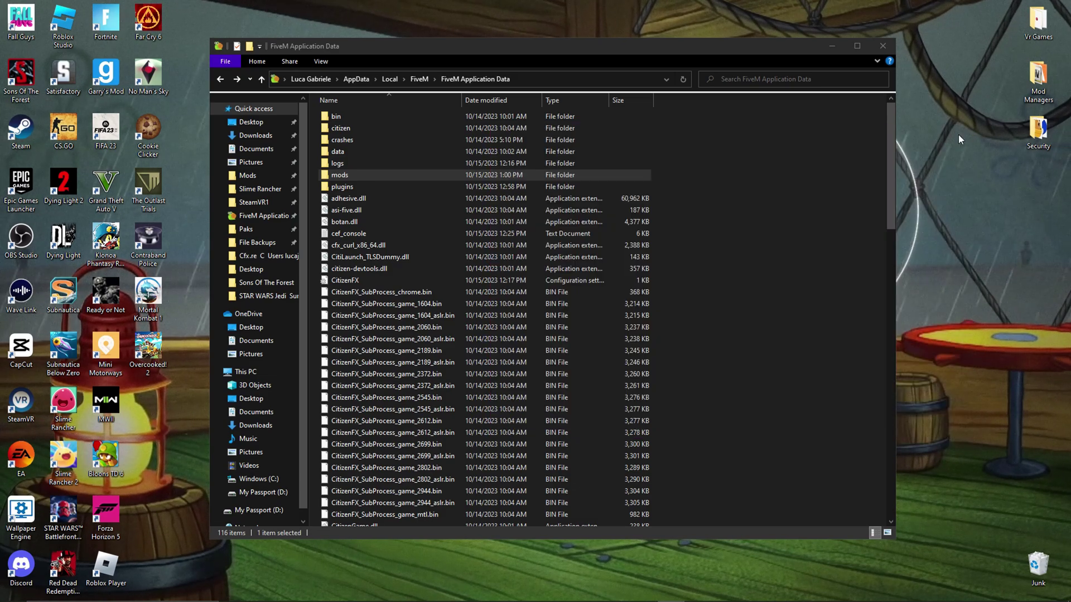
left_click(571, 175)
key("super+d")
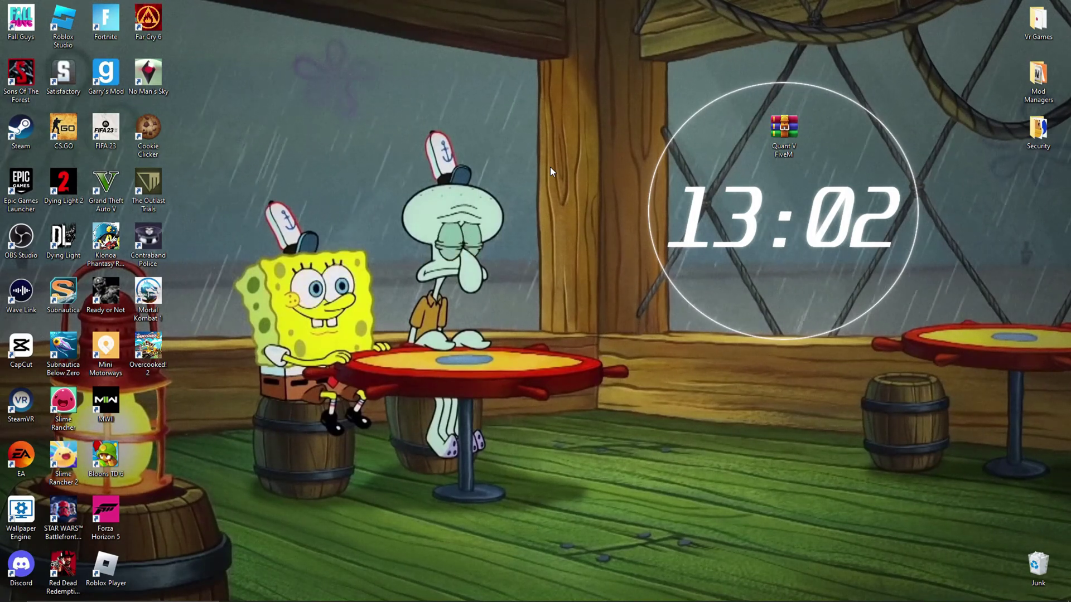
double_click(777, 134)
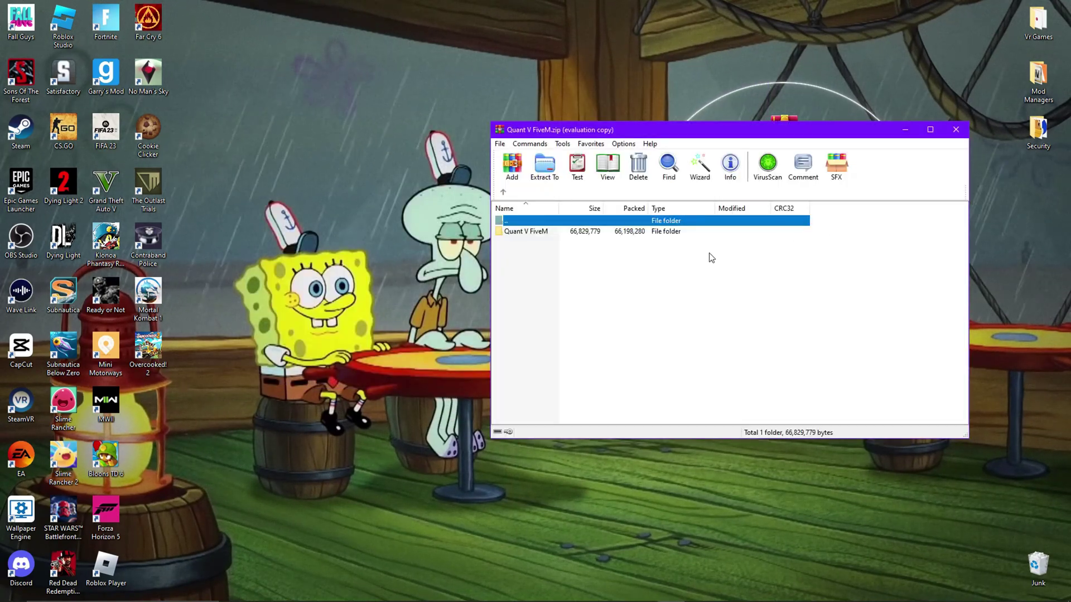
Step: Browse into Quant V FiveM > _Install to show the FiveM Application Data folder and OIV file
double_click(527, 232)
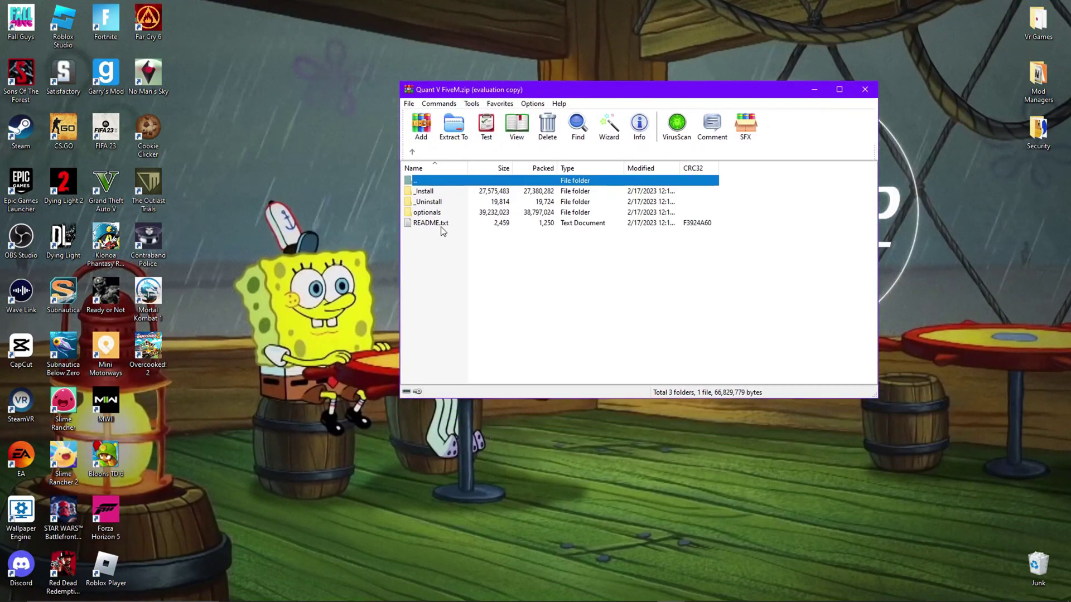
double_click(415, 180)
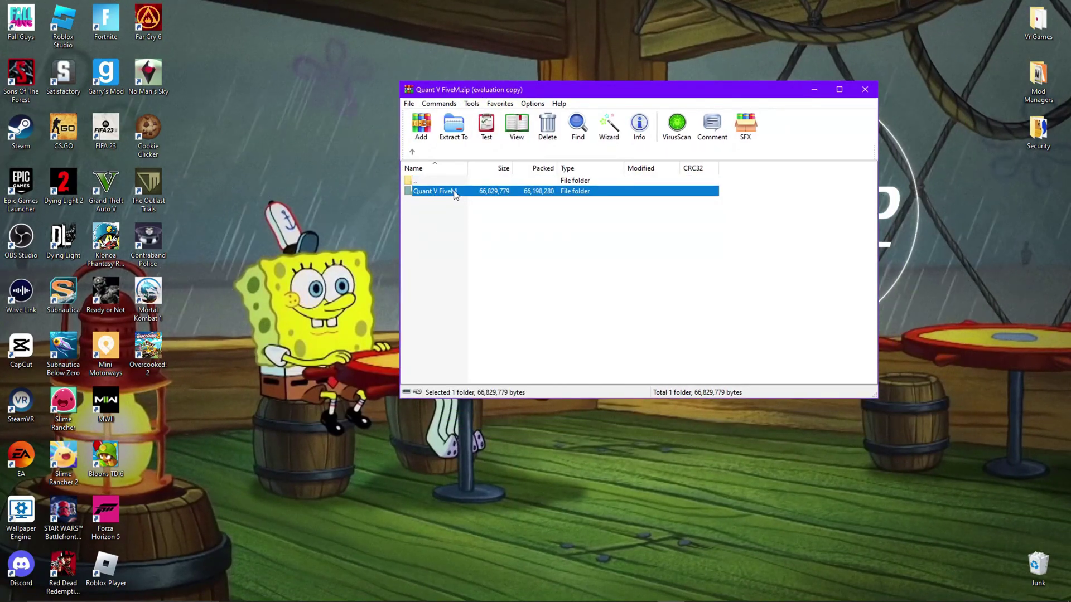
double_click(454, 191)
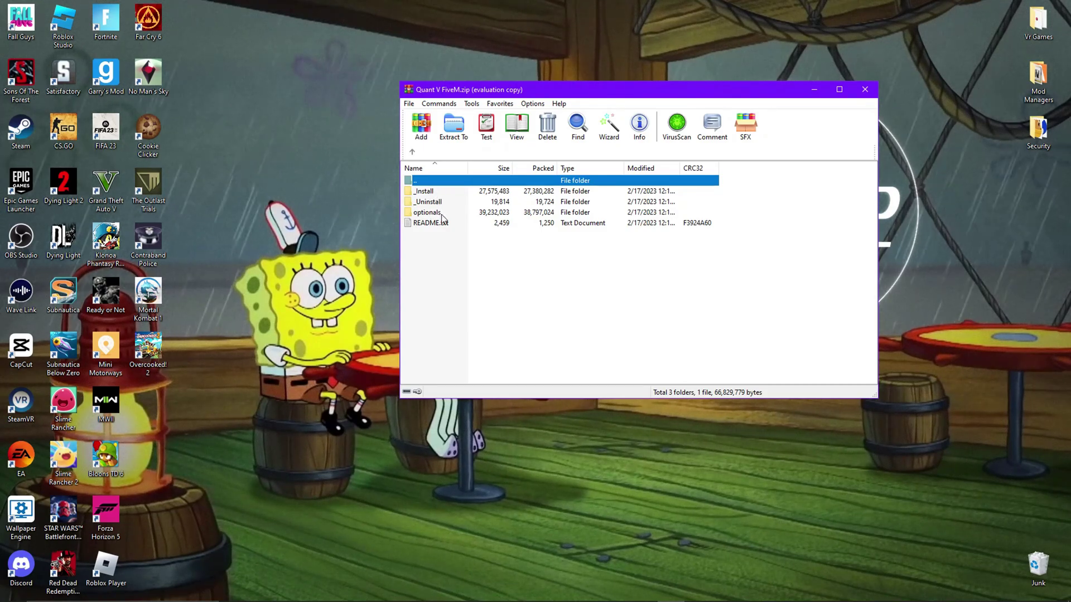
left_click(298, 590)
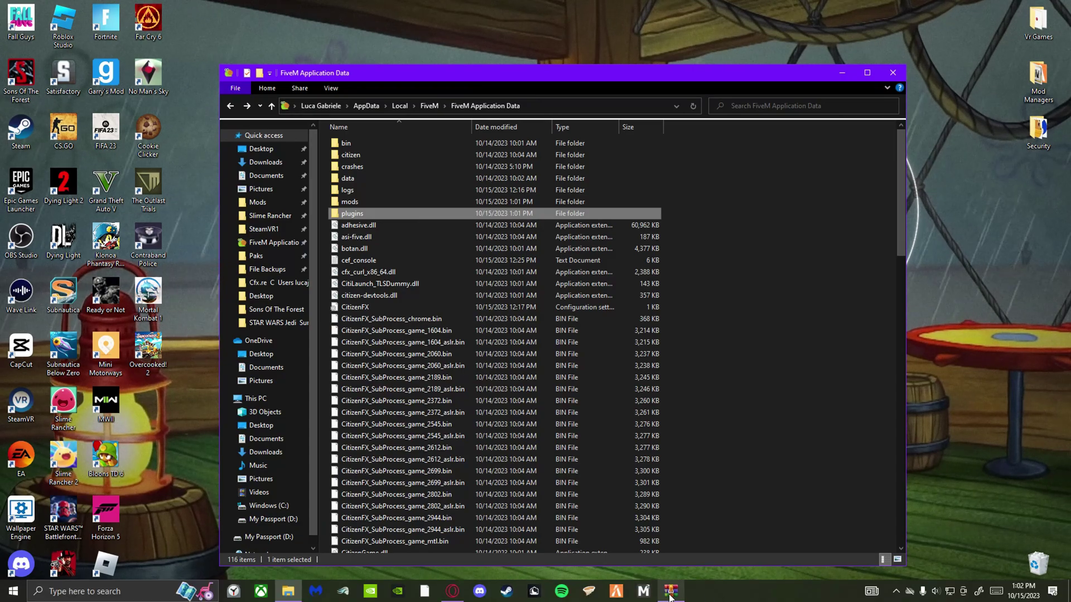
left_click(671, 590)
double_click(437, 193)
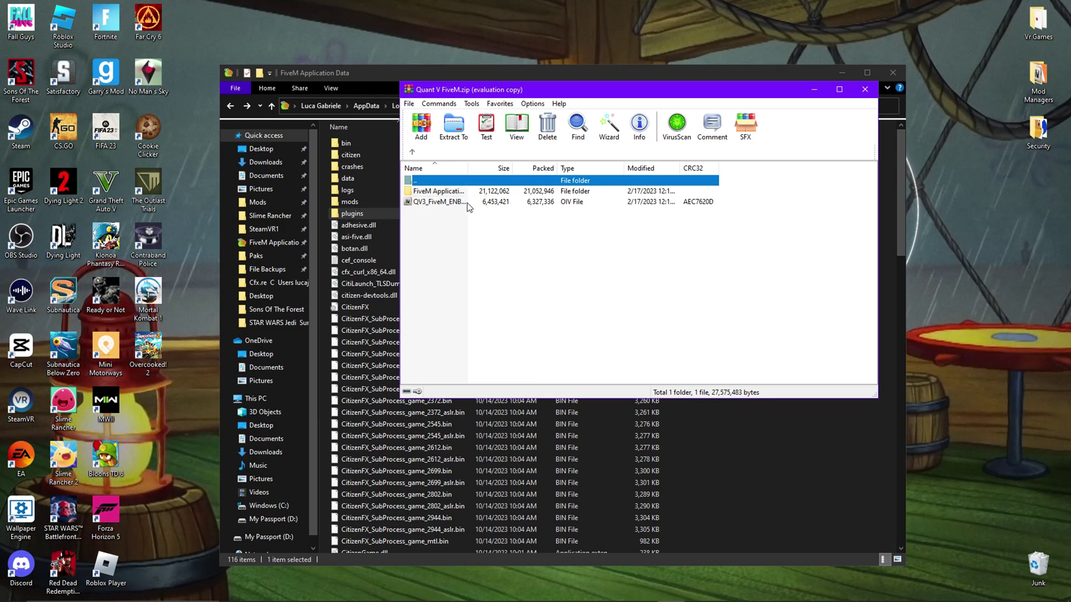
Step: Launch OpenIV from Mod Managers for Grand Theft Auto V on Windows, declining the welcome video
double_click(1038, 76)
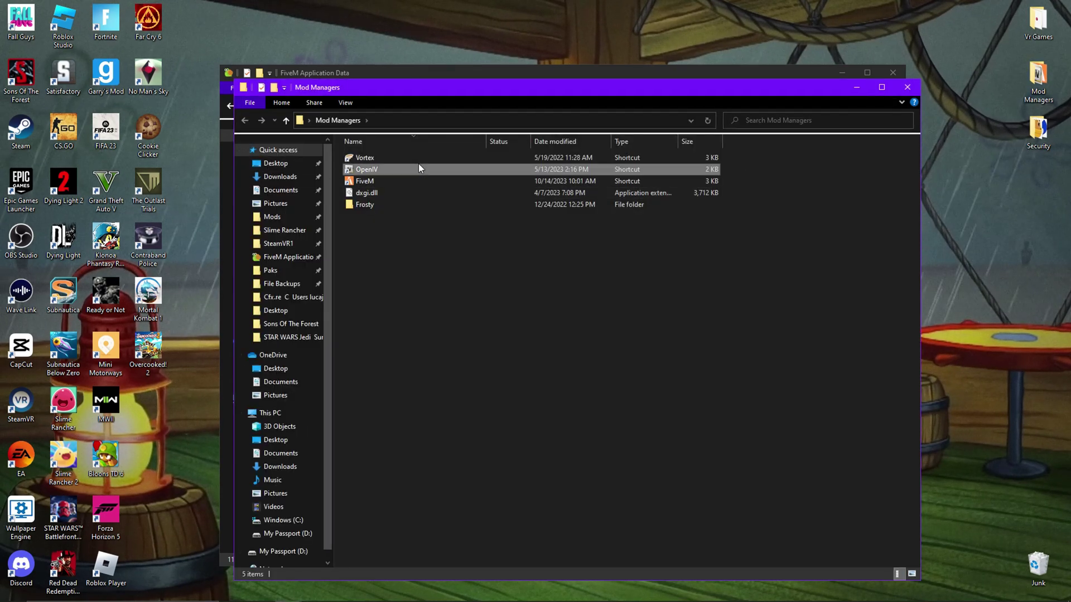
double_click(419, 168)
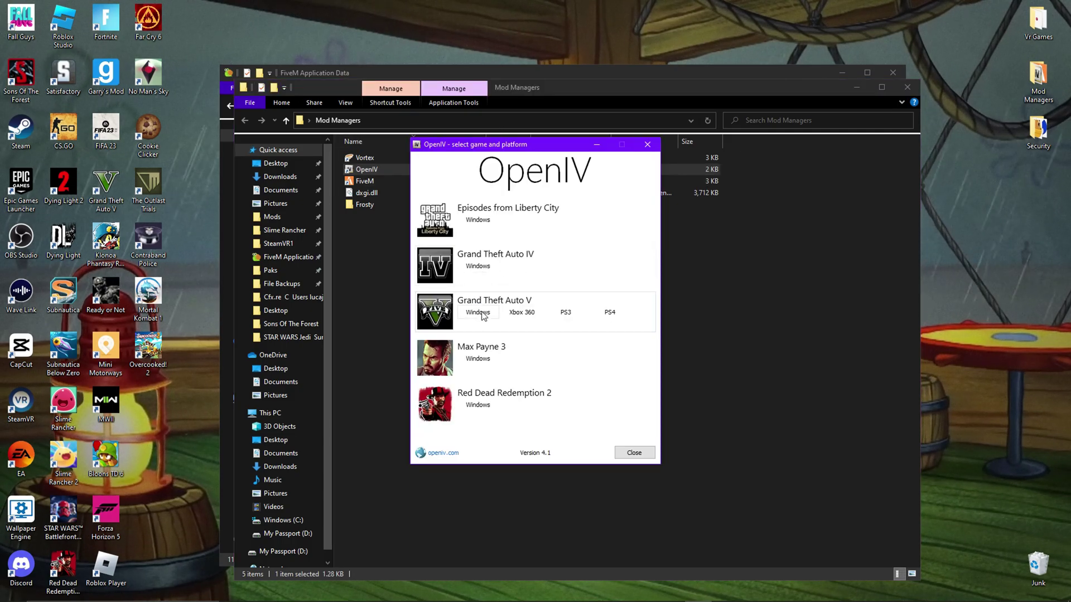
left_click(478, 313)
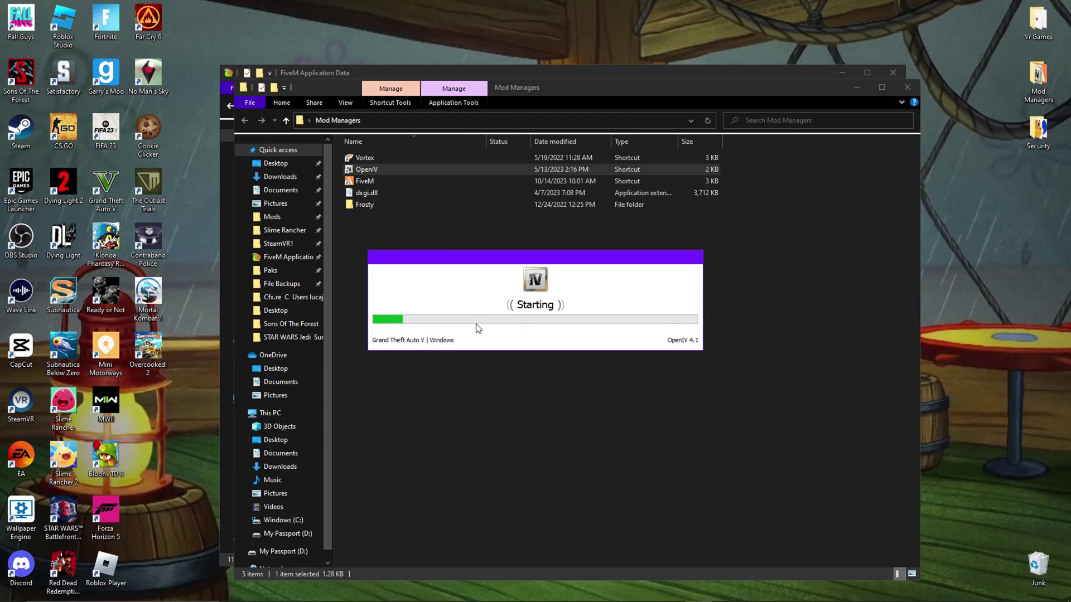
left_click_drag(550, 88, 628, 350)
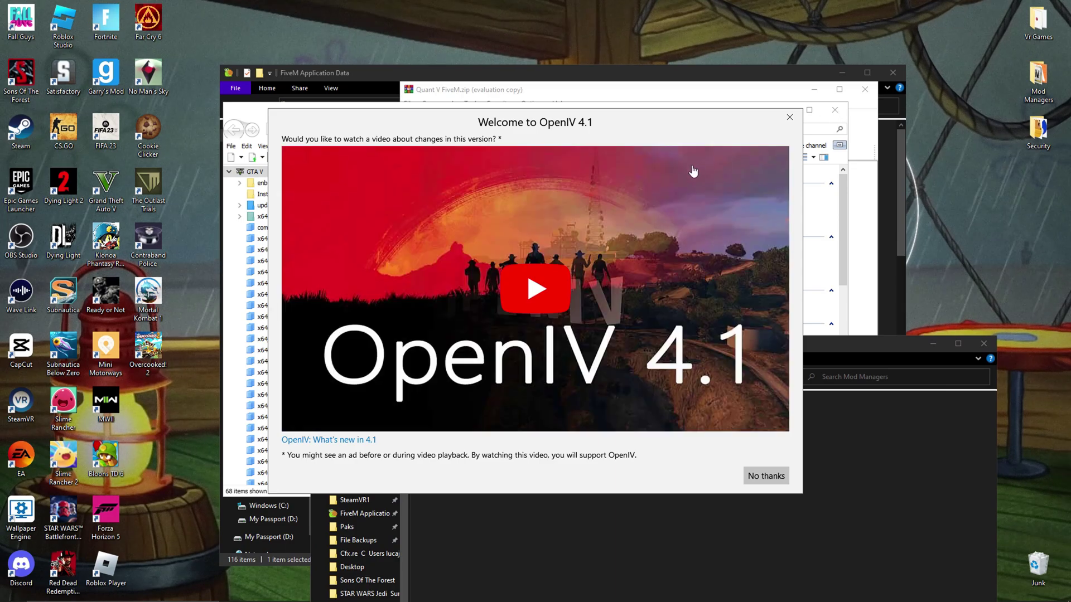
left_click(766, 476)
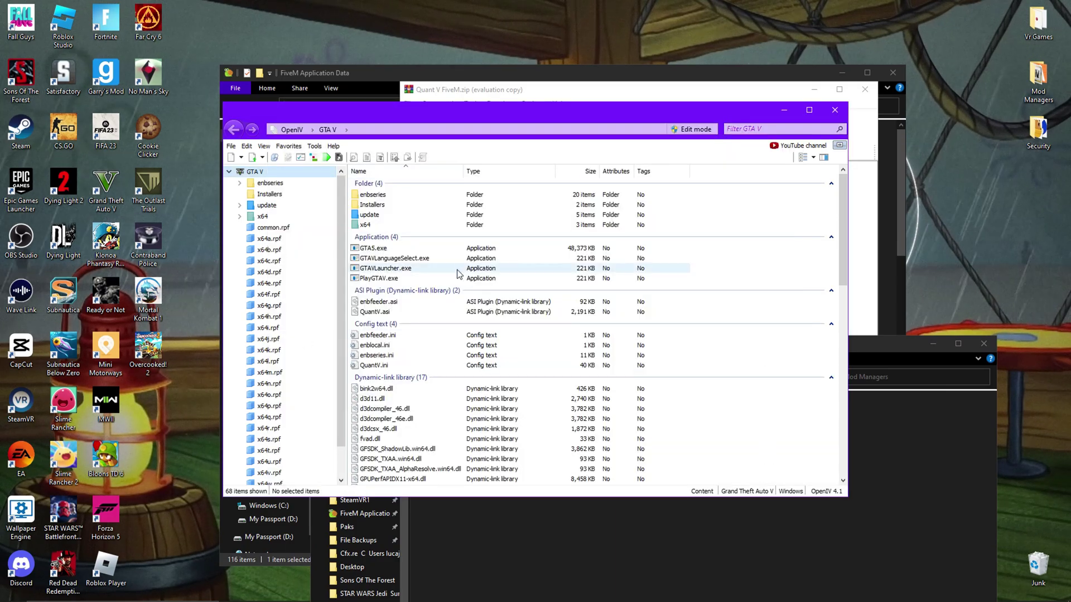
Step: Close OpenIV and view the contents of QV3_FiveM_ENB.oiv, dismissing the license reminder
left_click(835, 110)
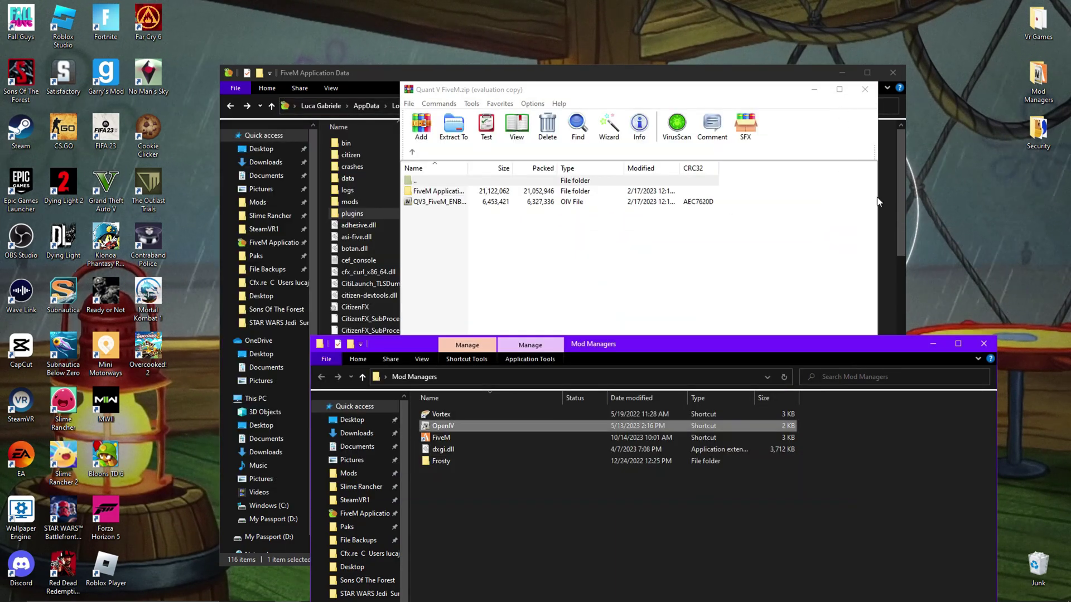
left_click(932, 344)
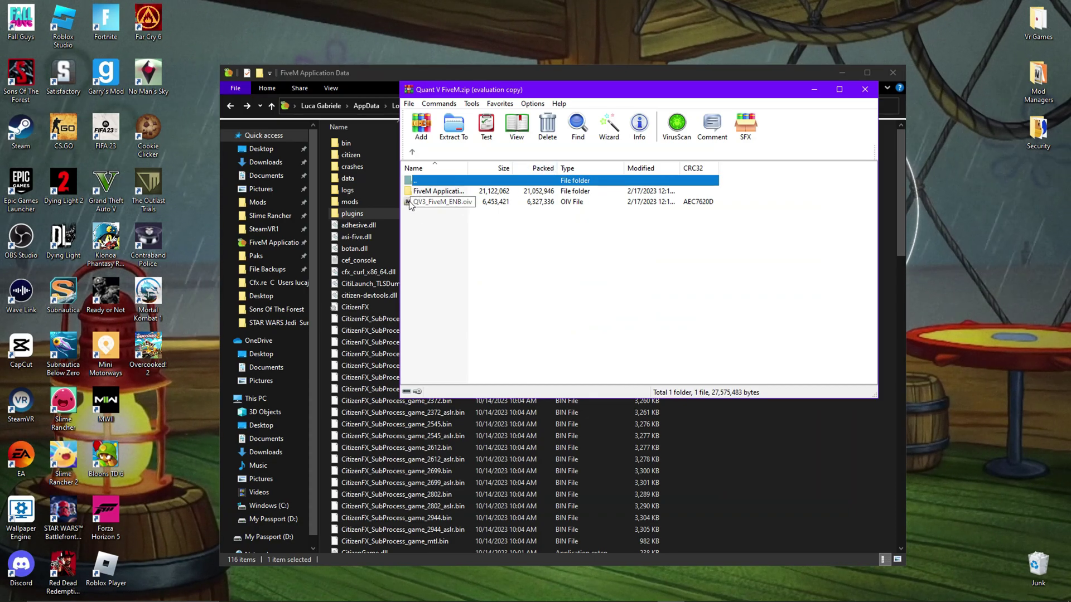
left_click(447, 217)
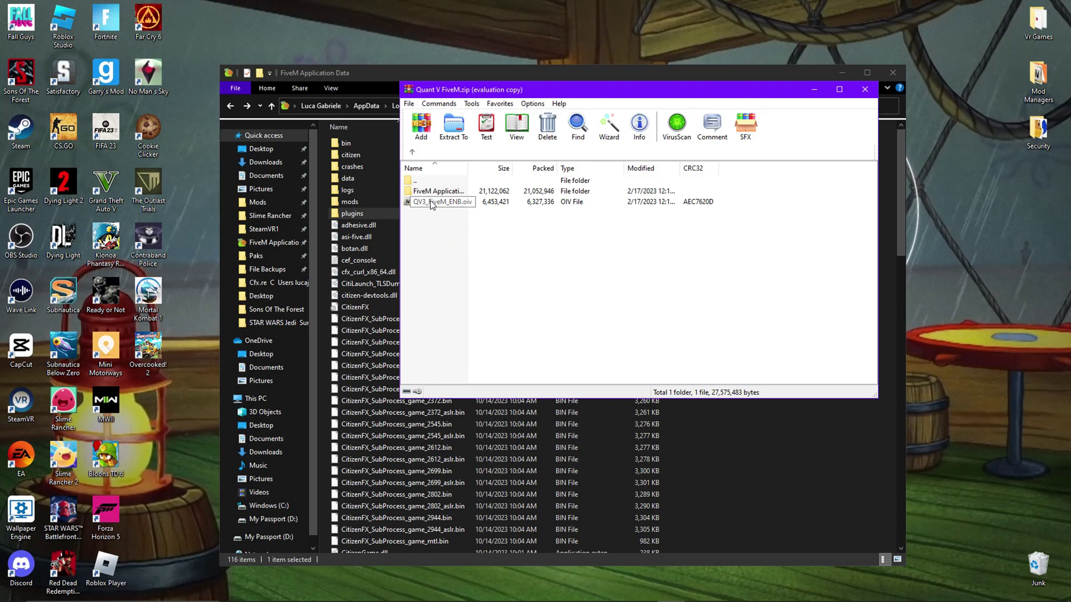
left_click(439, 202)
right_click(440, 202)
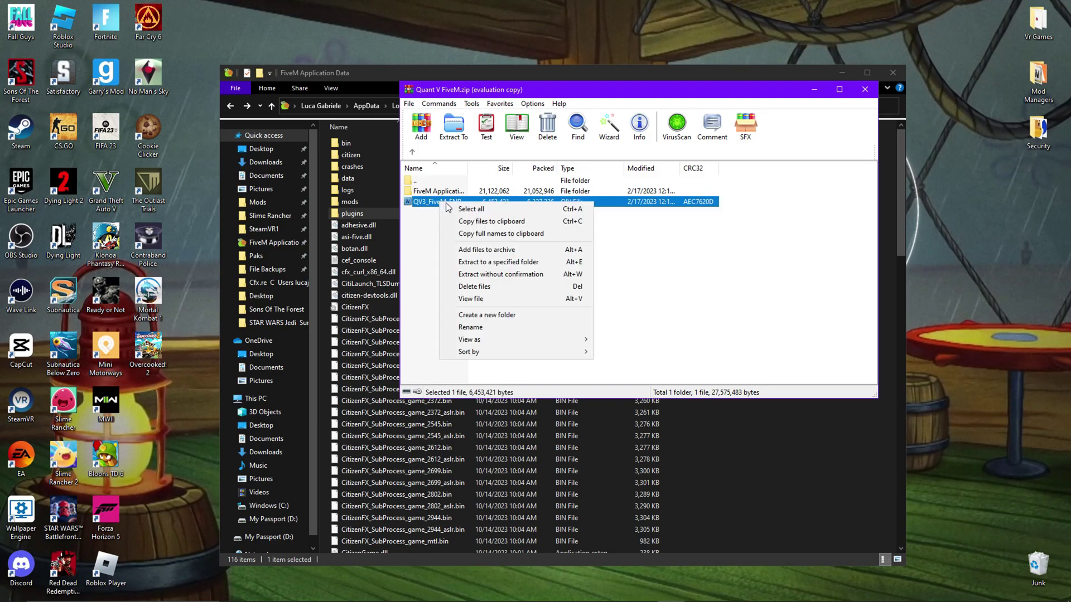
left_click(497, 298)
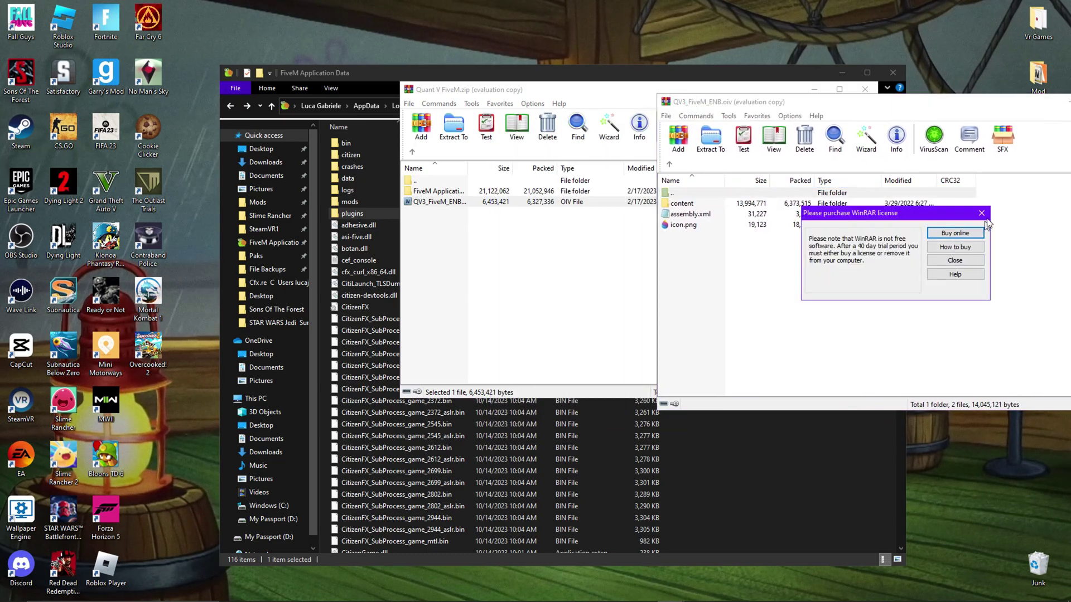
left_click(982, 214)
Step: Browse the OIV package into content > GTA_folder to list the ENB files, then minimize it
left_click(456, 251)
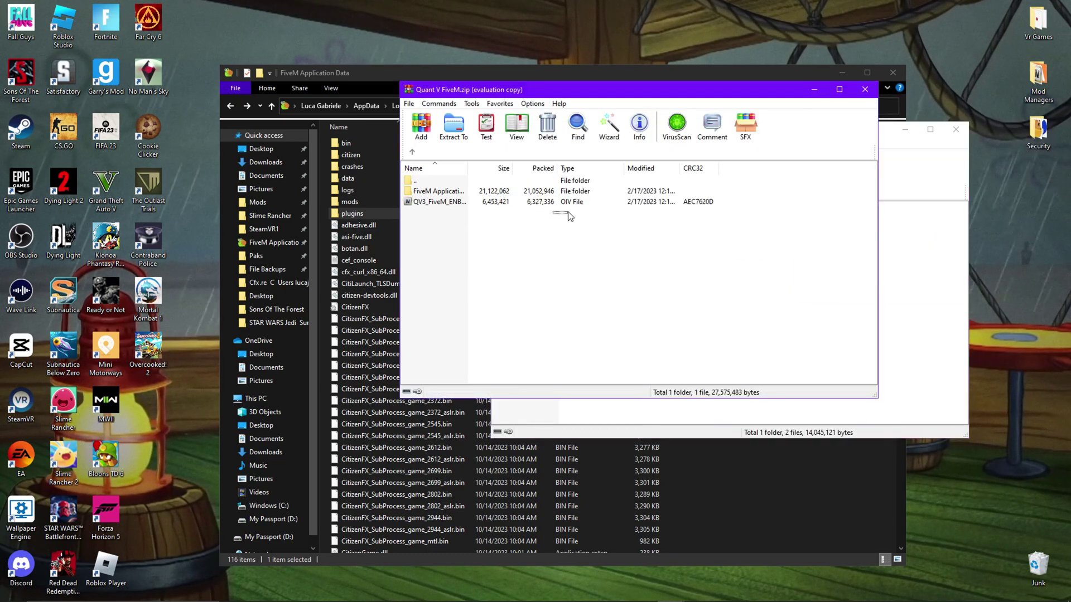
left_click_drag(569, 216, 597, 246)
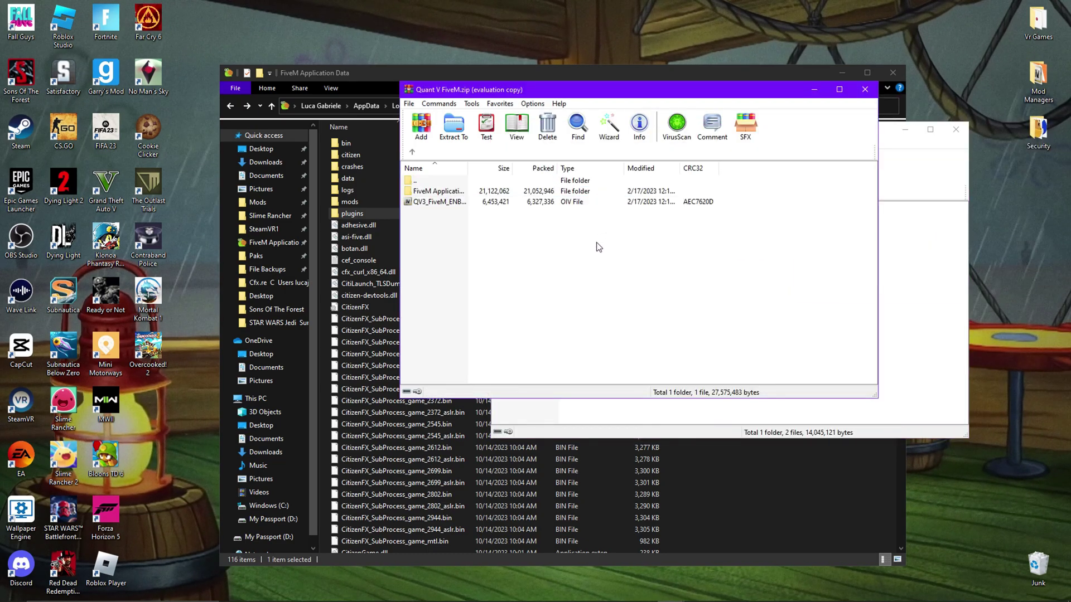
left_click(605, 420)
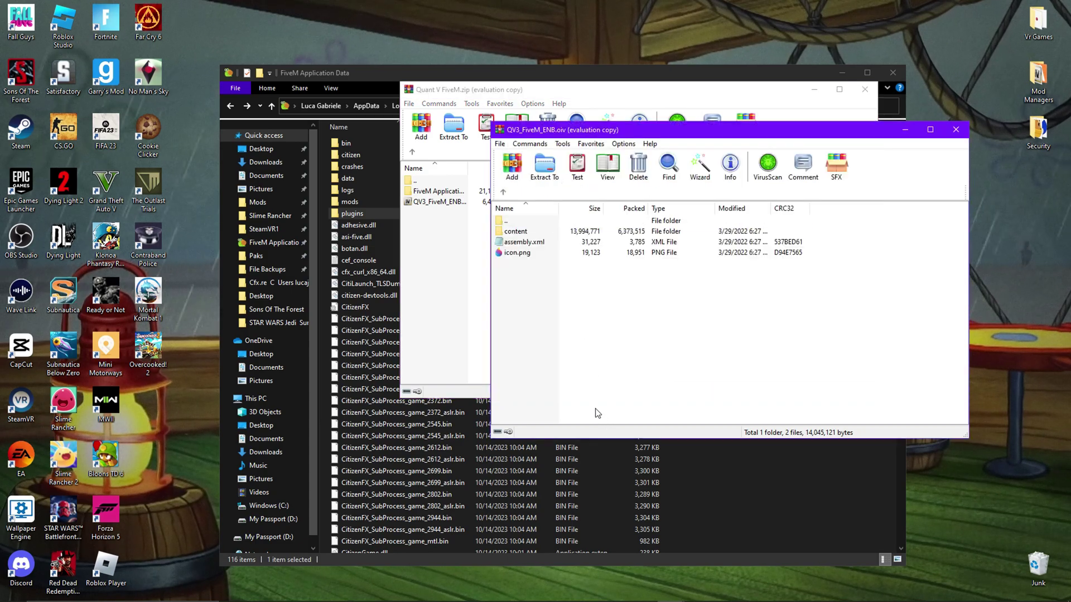
double_click(539, 233)
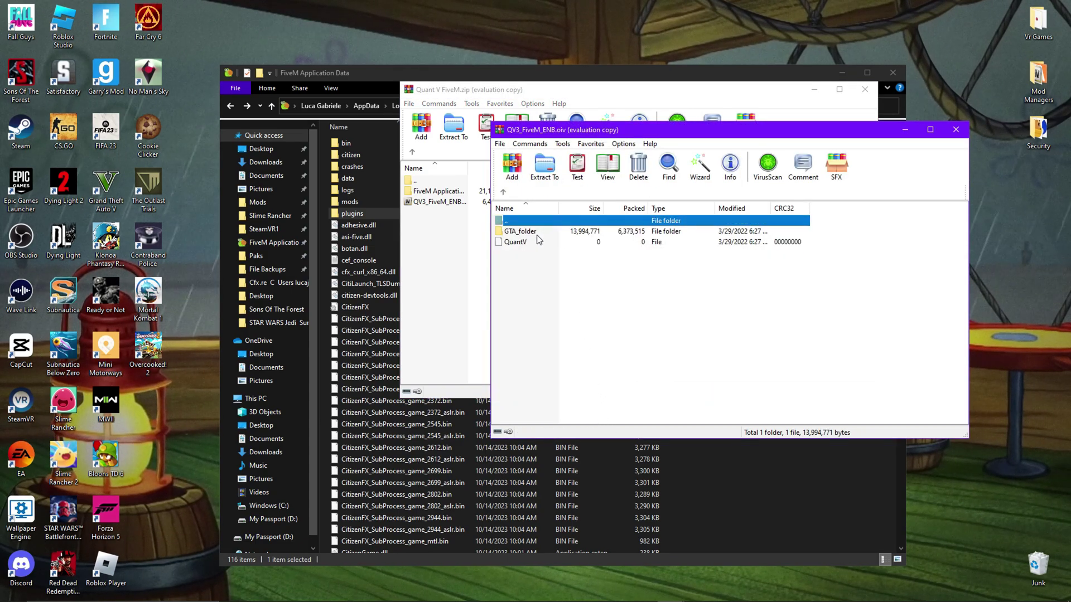
double_click(537, 234)
left_click(527, 361)
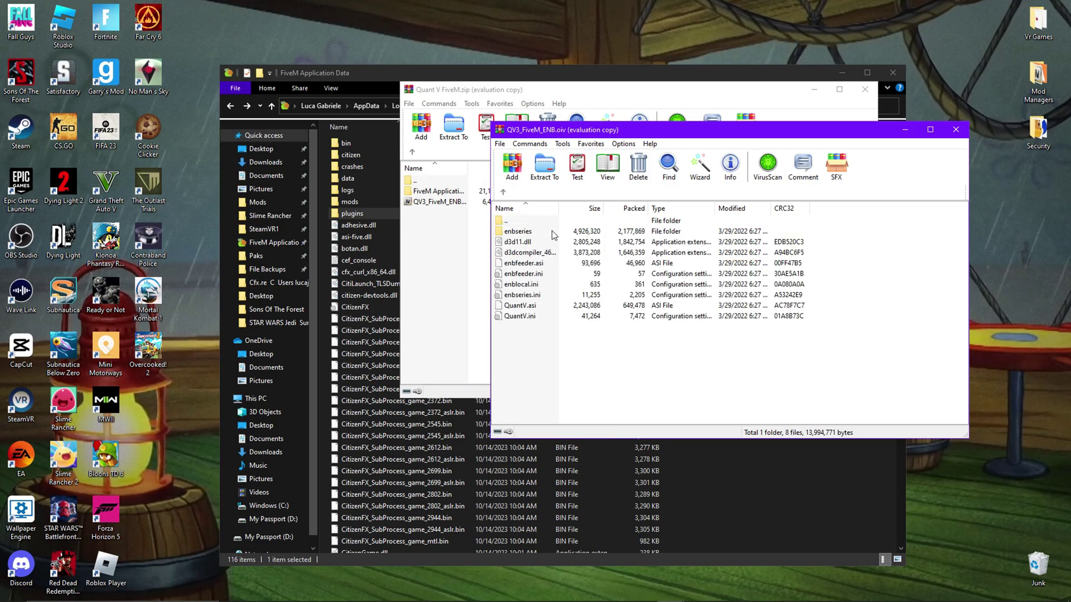
key("BackSpace")
left_click(533, 263)
double_click(535, 236)
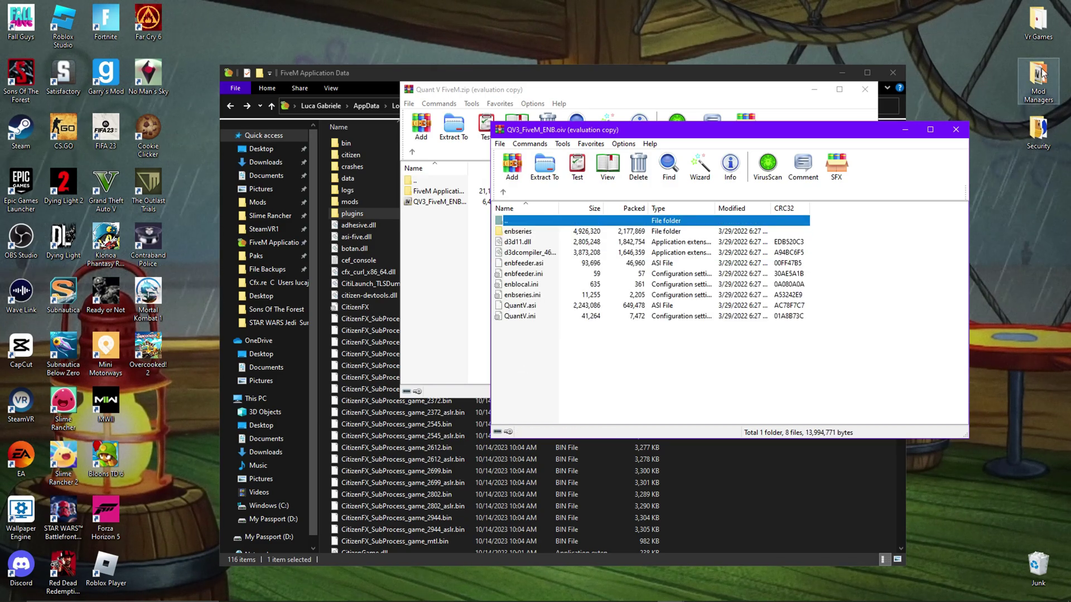
left_click(904, 129)
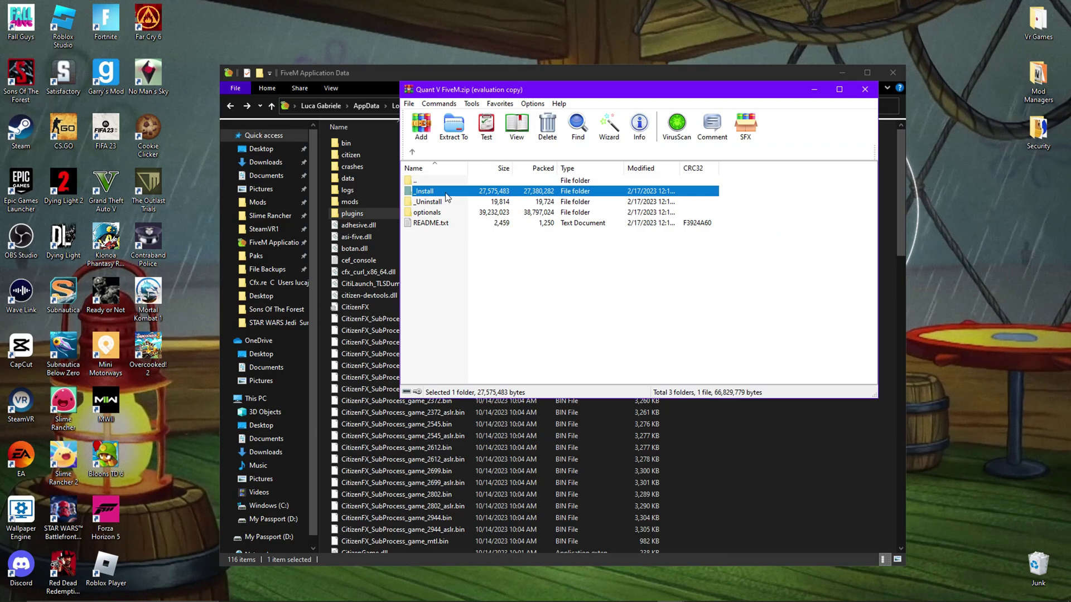
Step: Copy QuantV.rpf from _Install > FiveM Application Data > mods into Explorer's FiveM mods folder
double_click(444, 195)
double_click(444, 192)
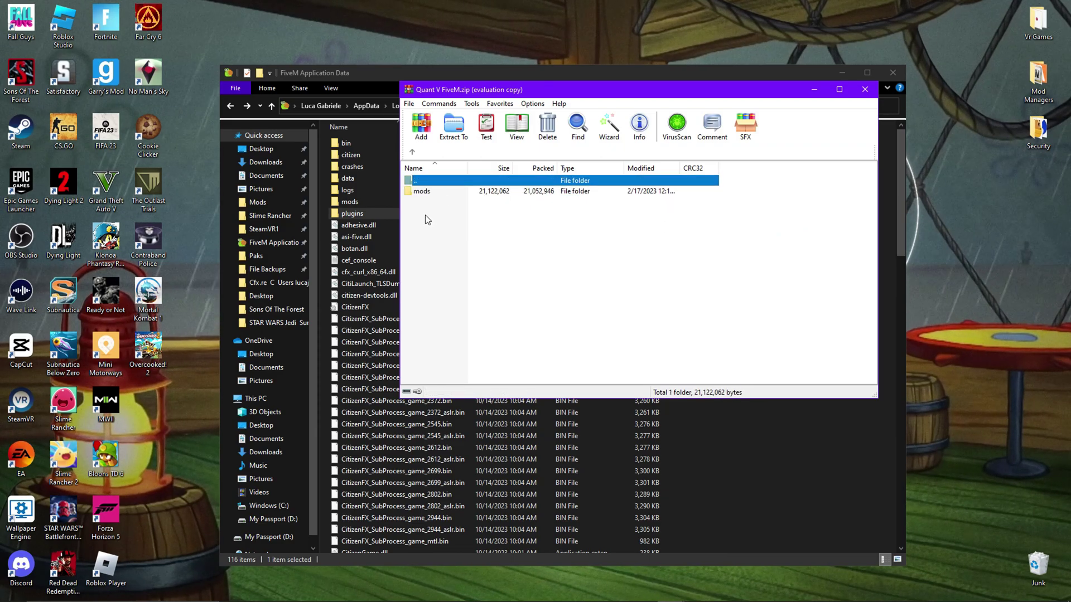
double_click(426, 194)
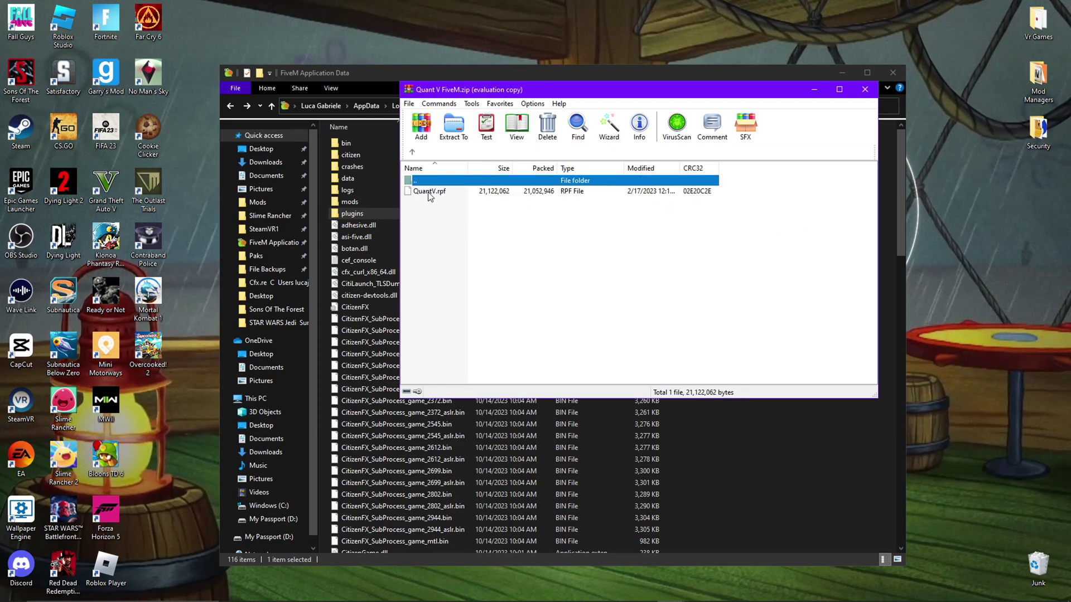
left_click_drag(509, 91, 678, 120)
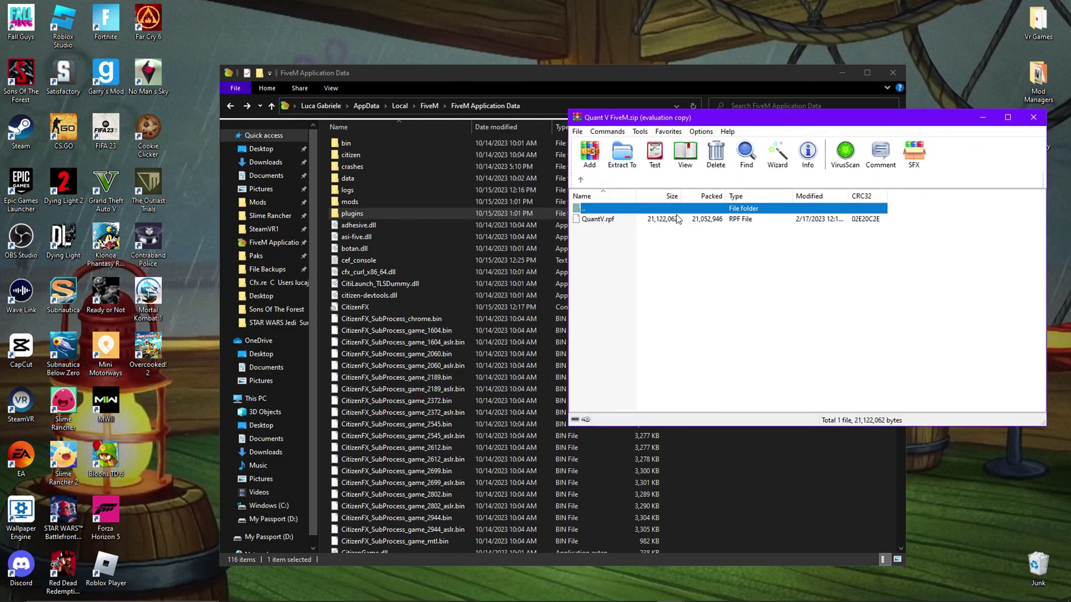
left_click_drag(613, 223, 359, 199)
Step: Return to the archive root and inspect the ENB uninstall package in _Uninstall
double_click(359, 201)
left_click(958, 250)
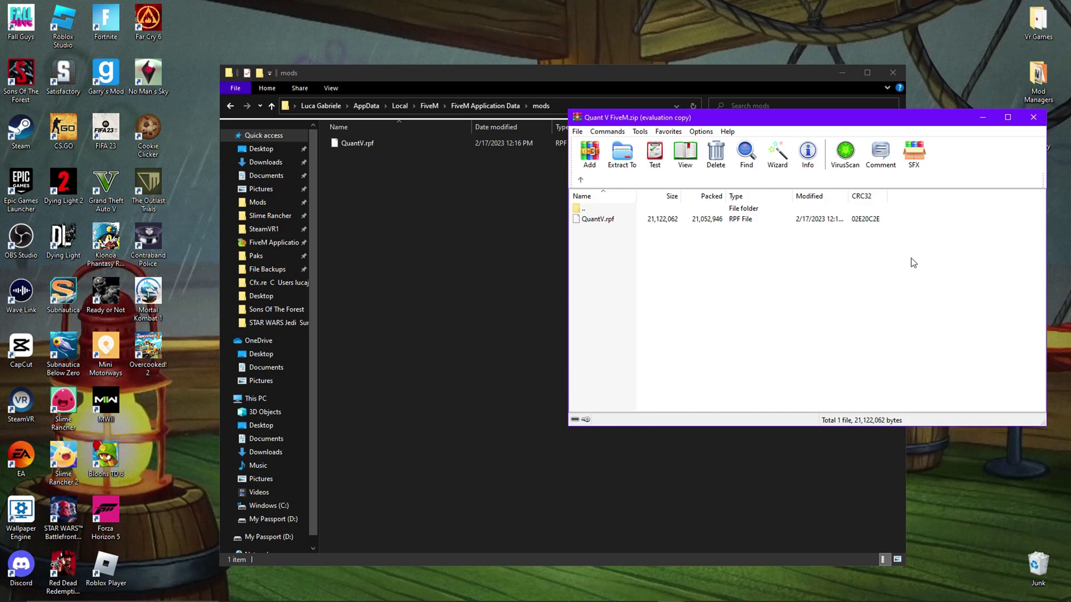
key("BackSpace")
key("BackSpace")
key("Down")
key("Return")
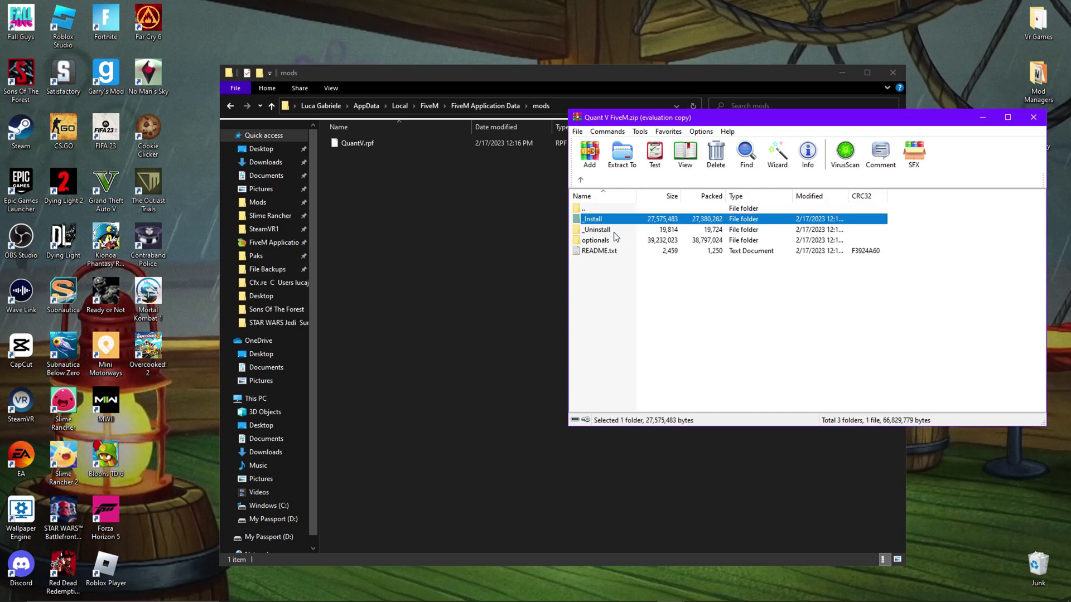
double_click(590, 231)
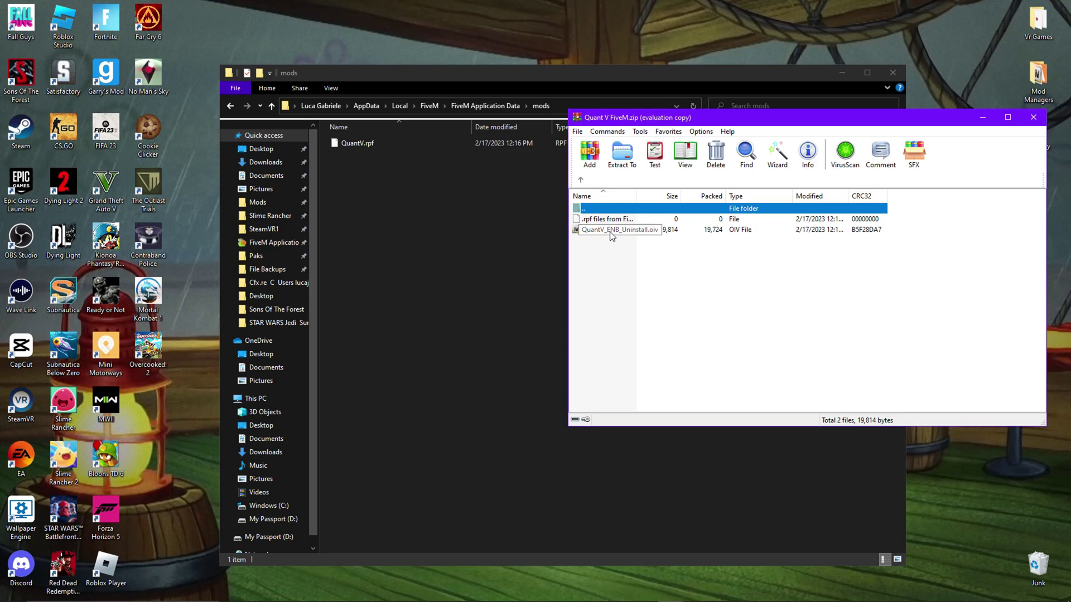
left_click(601, 251)
left_click(606, 232)
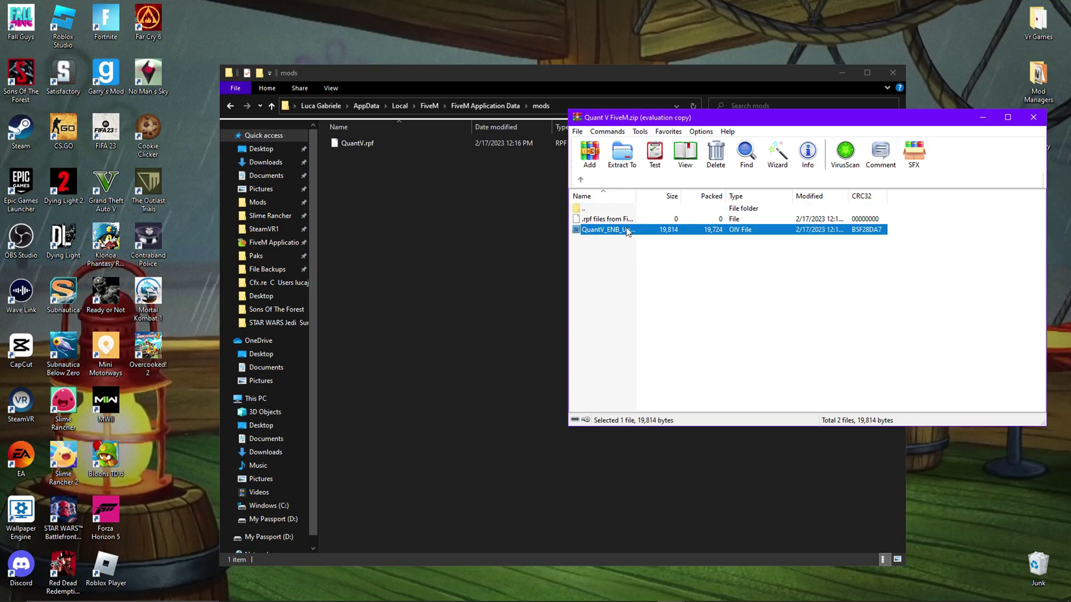
left_click(593, 275)
Step: Check QuantV.rpf in the mods folder, then open optionals > brighter emergency lights > FiveM Application Data > mods
left_click(368, 176)
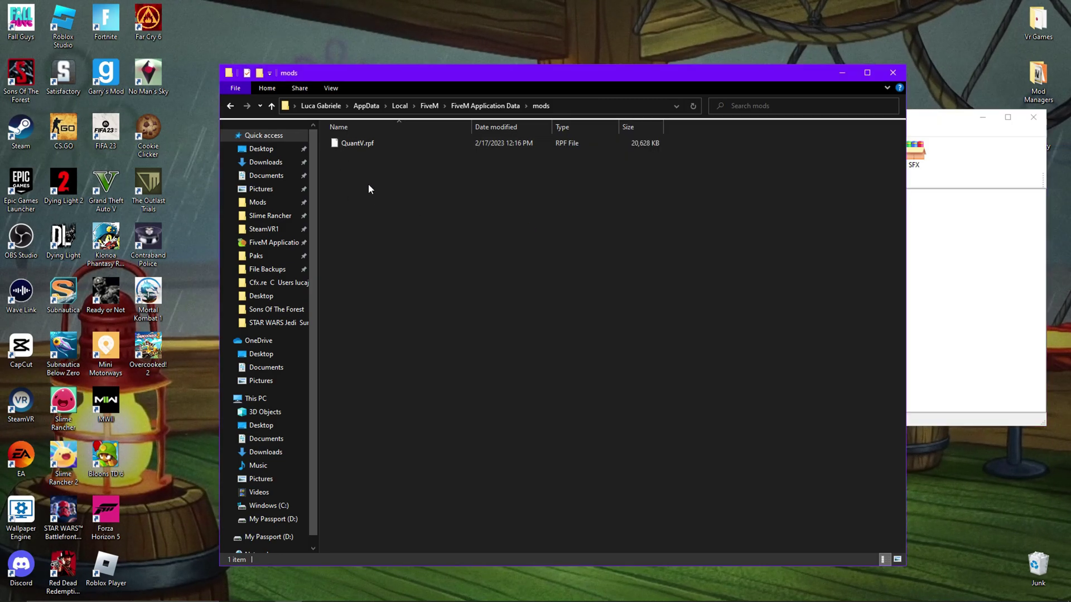
right_click(364, 145)
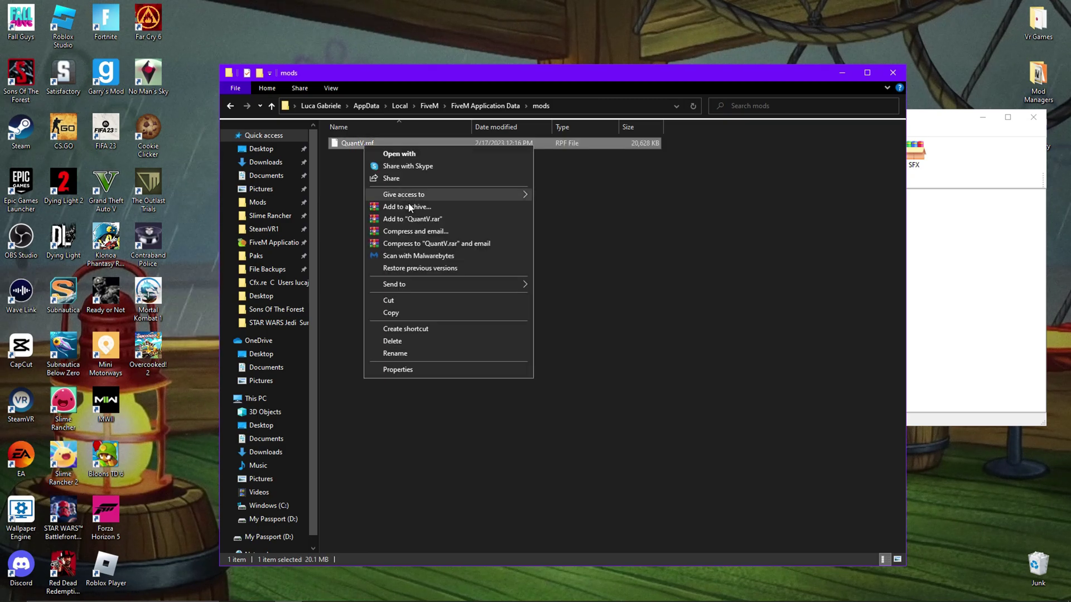
left_click(336, 296)
key("alt+Tab")
double_click(611, 231)
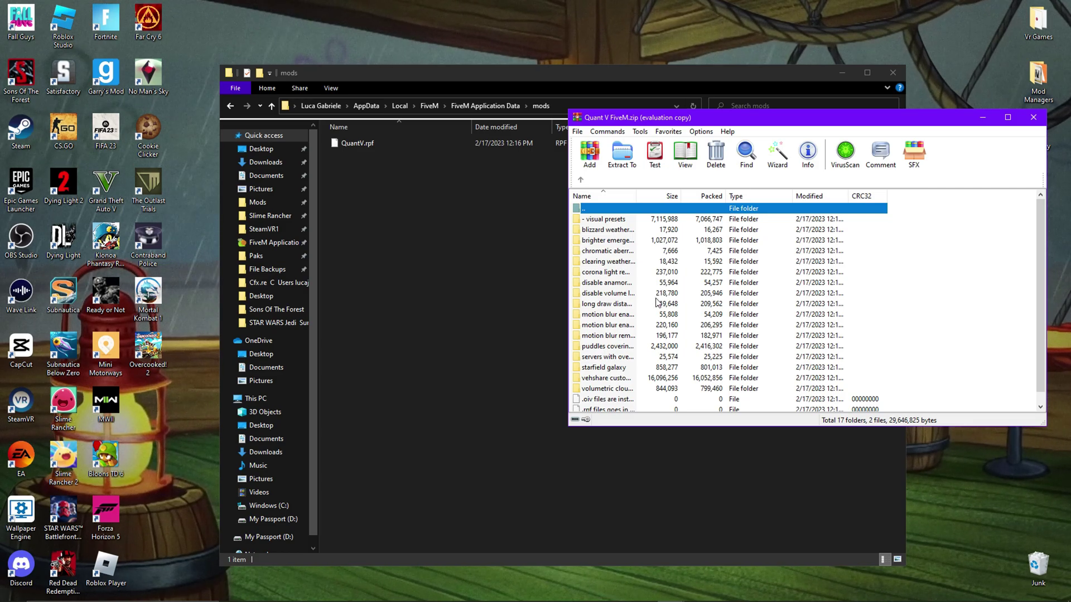
double_click(620, 241)
double_click(621, 222)
left_click(619, 223)
double_click(619, 223)
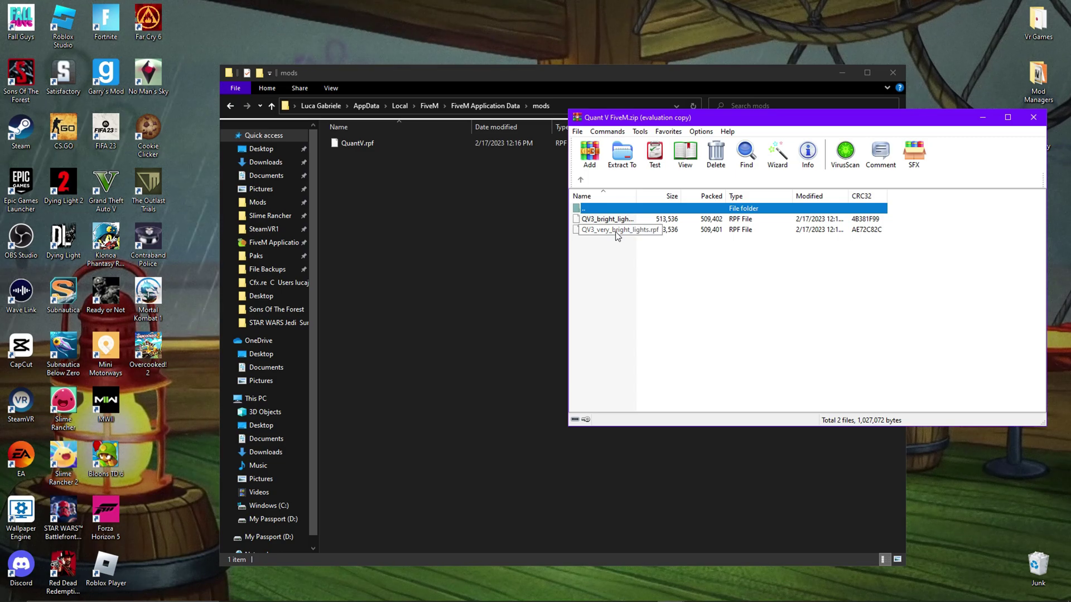
Step: Copy QV3_very_bright_lights.rpf into the FiveM mods folder and return to the optionals list
key("BackSpace")
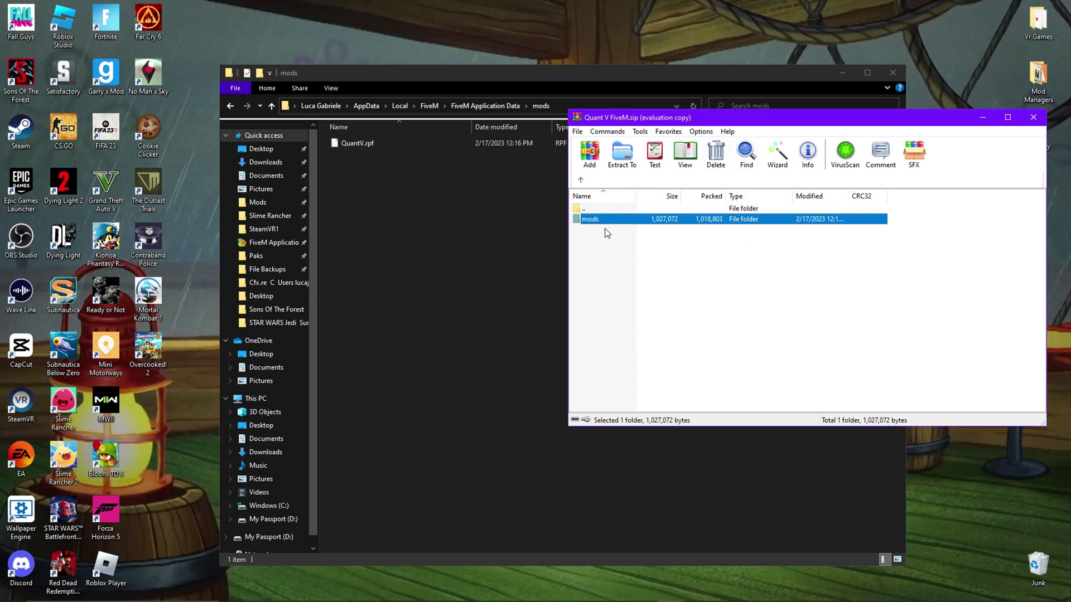
double_click(607, 220)
left_click(608, 229)
left_click_drag(608, 230, 505, 240)
left_click(954, 272)
key("BackSpace")
key("BackSpace")
key("BackSpace")
key("Down")
left_click(634, 231)
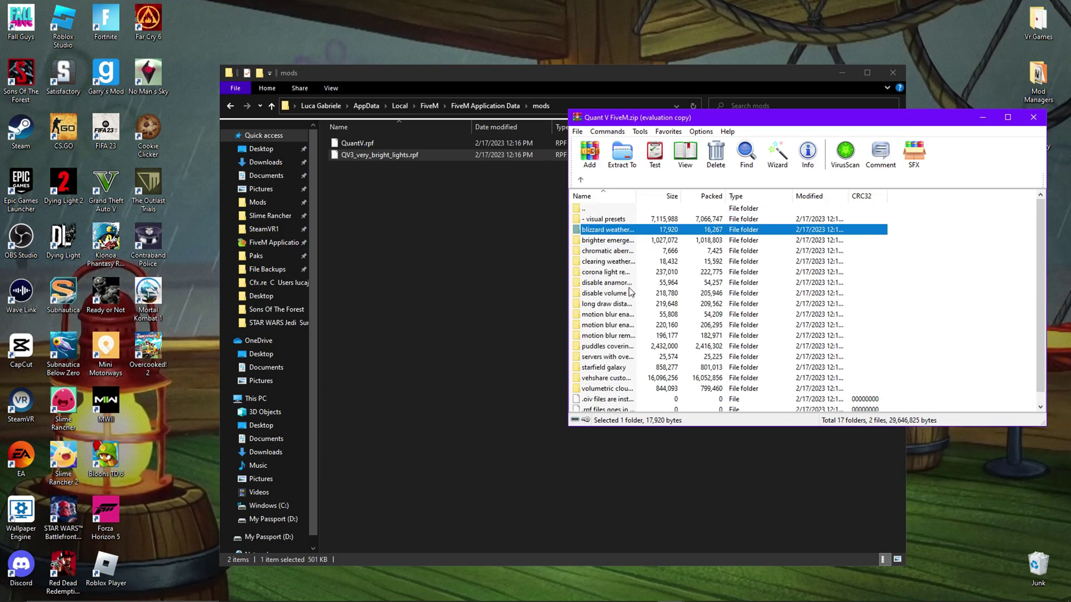
Step: Inspect the QV_ca_removed chromatic aberration package's content, then close it
double_click(623, 250)
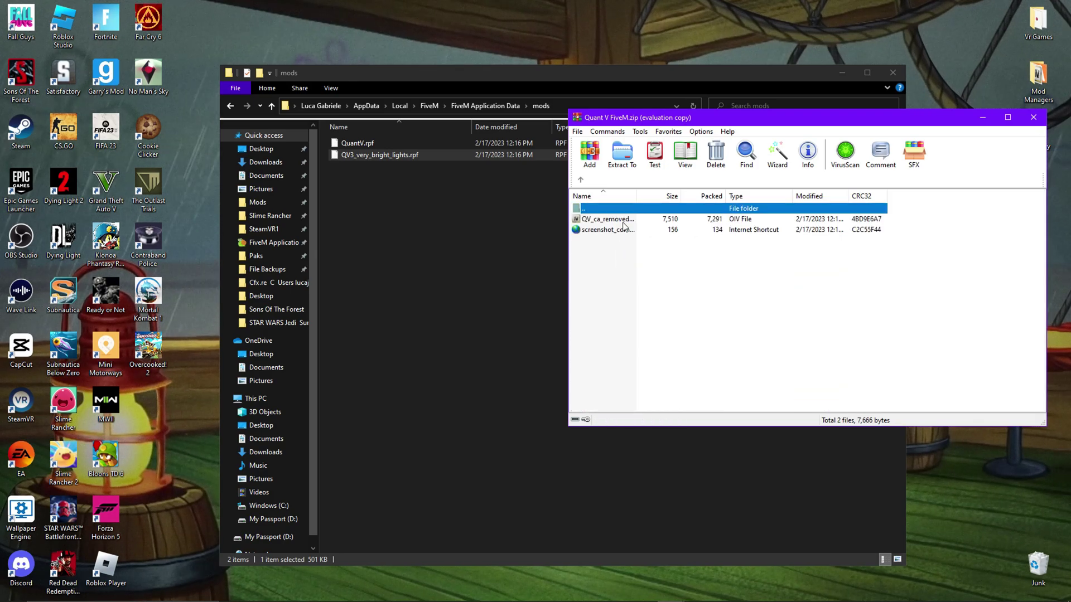
right_click(623, 222)
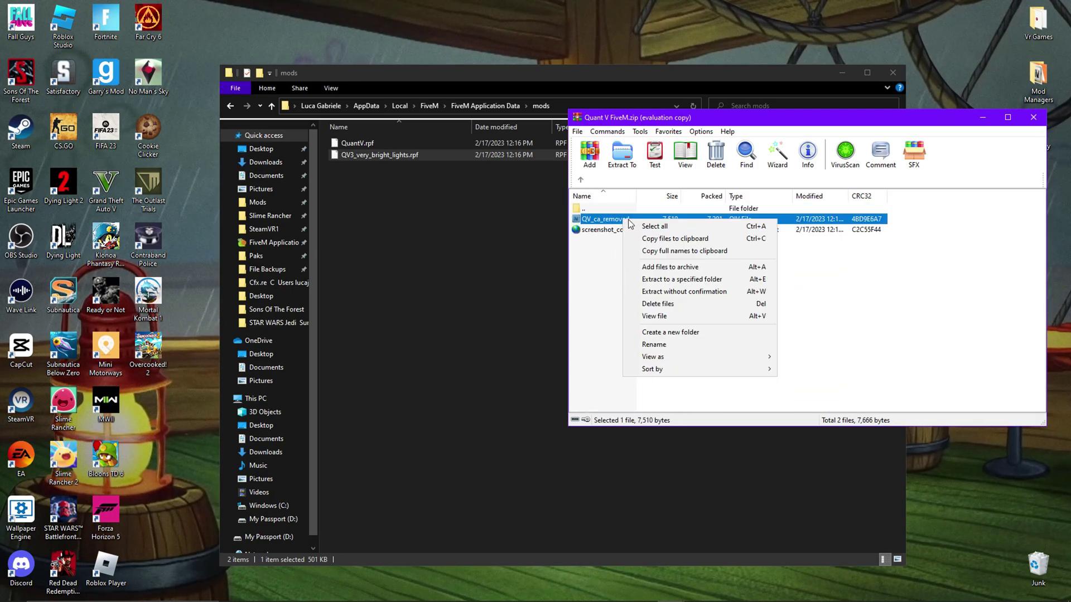
left_click(686, 322)
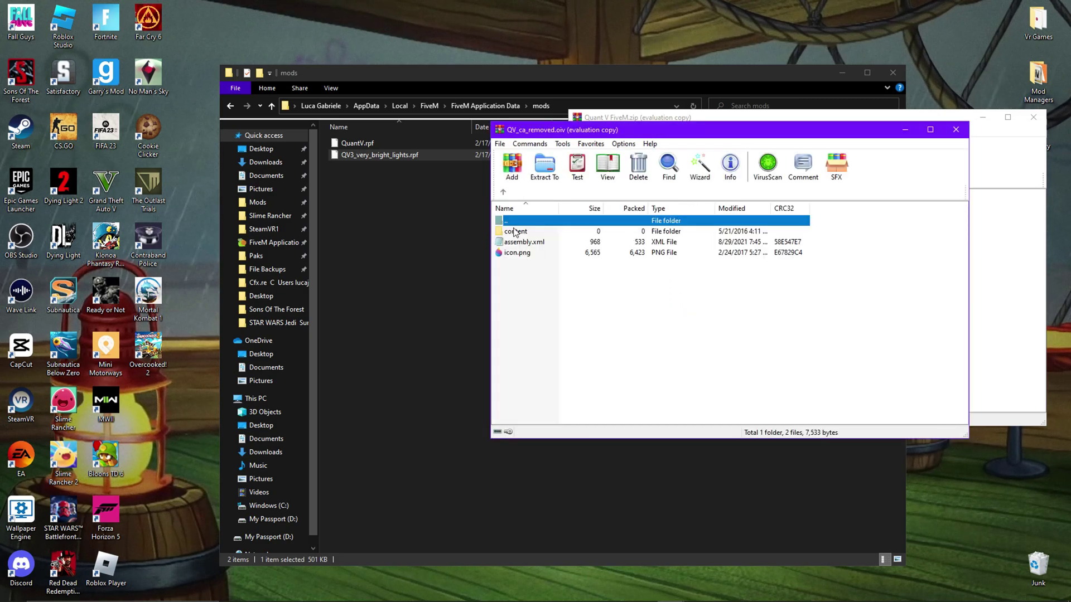
double_click(517, 232)
left_click(813, 241)
left_click(551, 252)
left_click(951, 133)
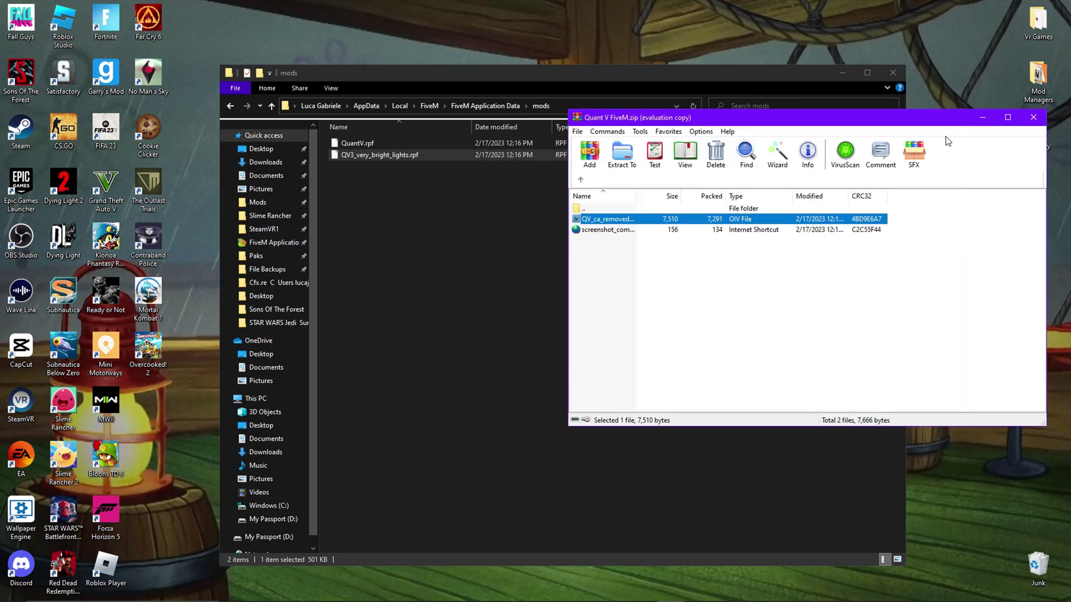
Step: Copy QV3_motionblur_enabled.rpf from motion blur enabled > FiveM Application Data > mods into the FiveM mods folder
left_click(611, 262)
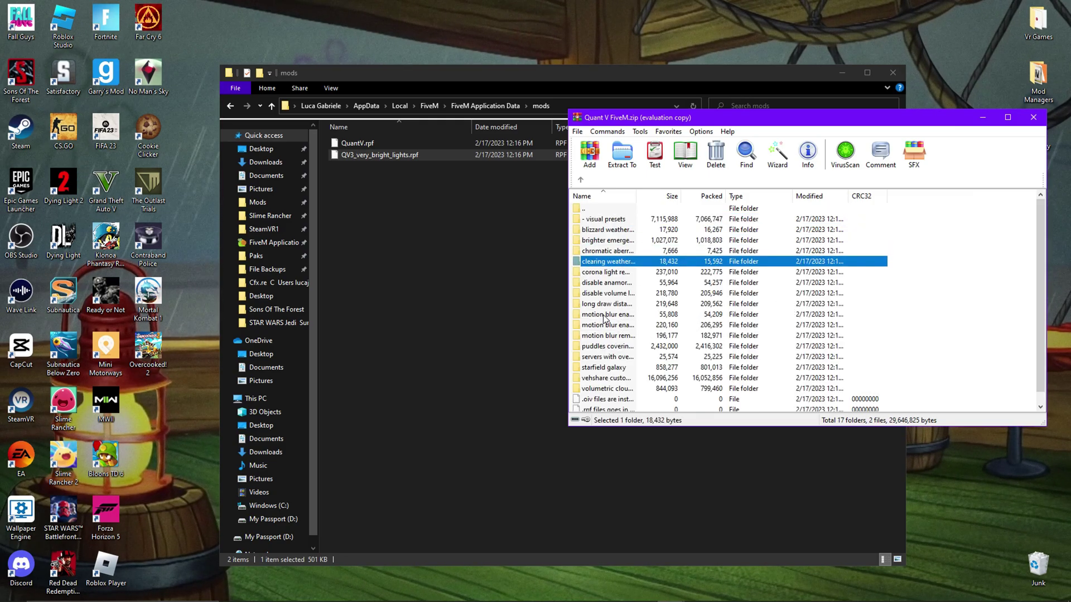
left_click(605, 316)
double_click(605, 316)
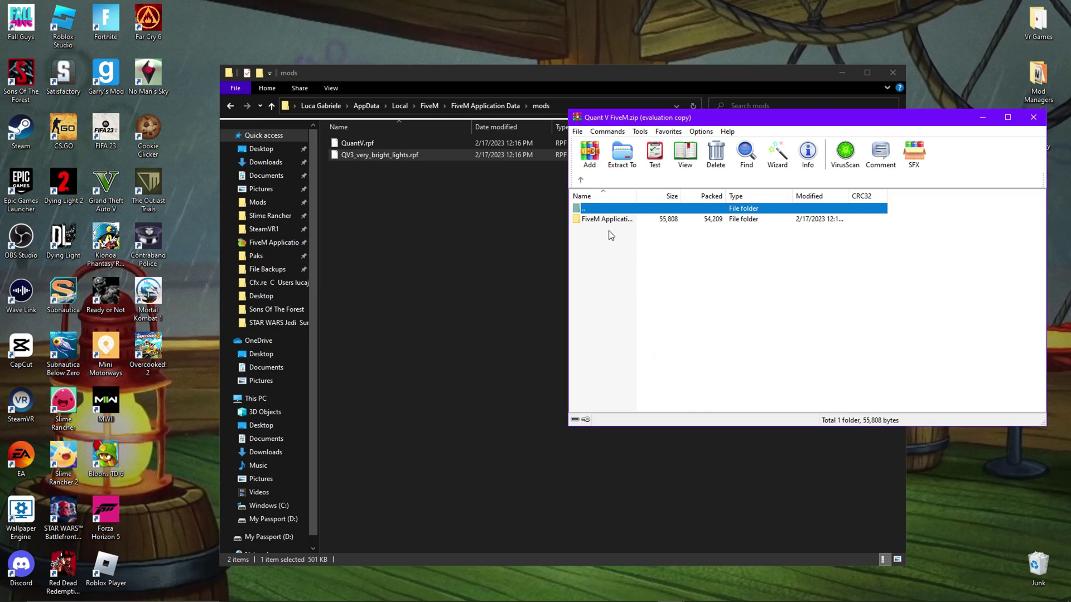
double_click(615, 222)
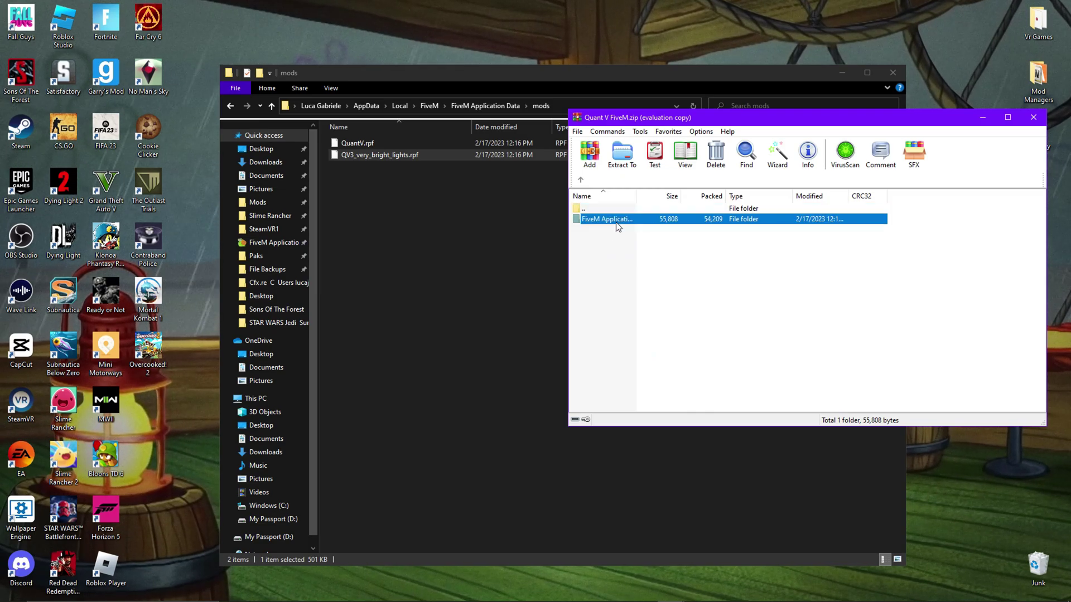
double_click(616, 222)
left_click_drag(616, 222, 383, 250)
left_click(980, 241)
key("BackSpace")
key("BackSpace")
key("BackSpace")
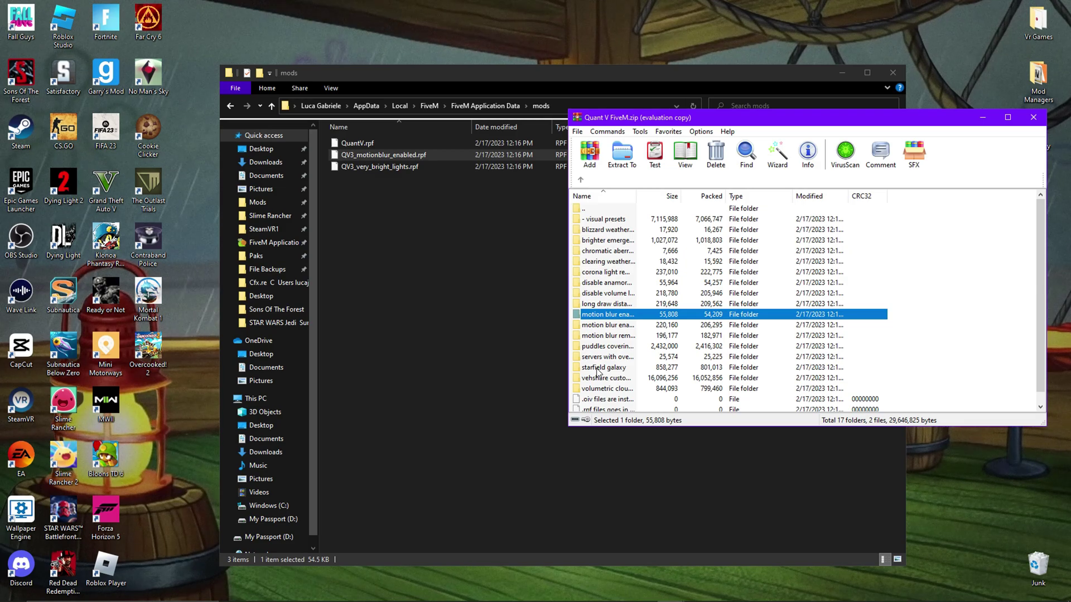
Step: Close Quant V FiveM.zip and open GTA_folder in QV3_FiveM_ENB.oiv, listing enbseries, d3d11.dll and QuantV.asi
left_click(401, 286)
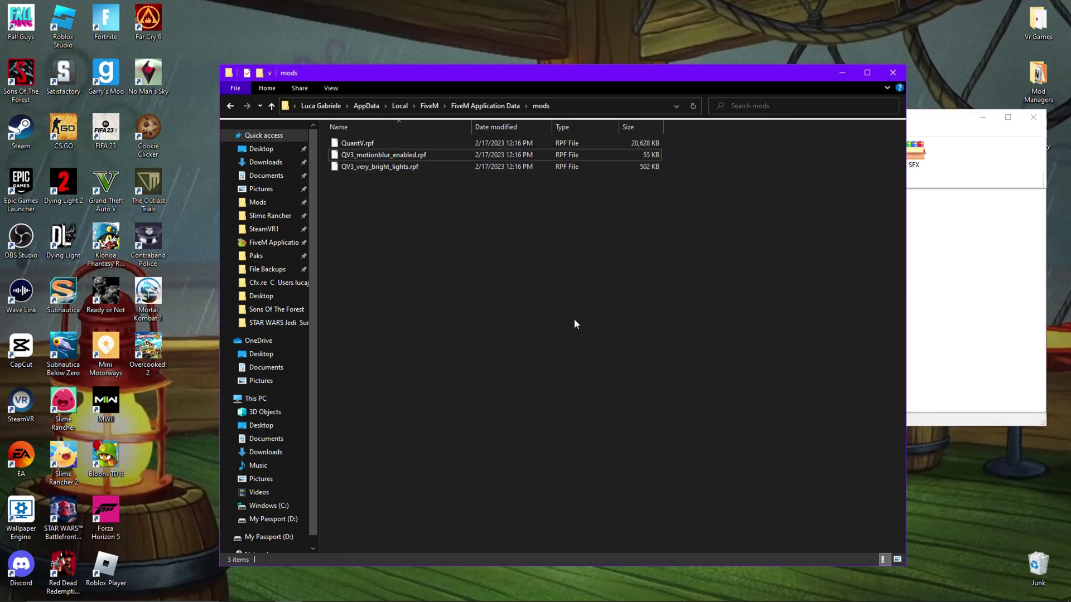
left_click(1005, 256)
left_click(1034, 117)
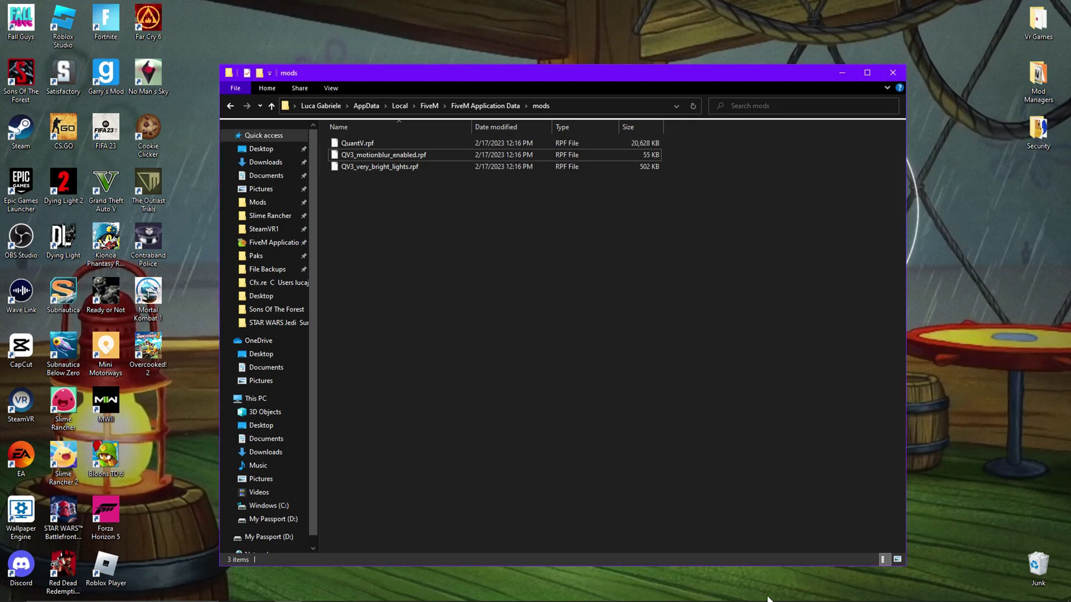
left_click(671, 591)
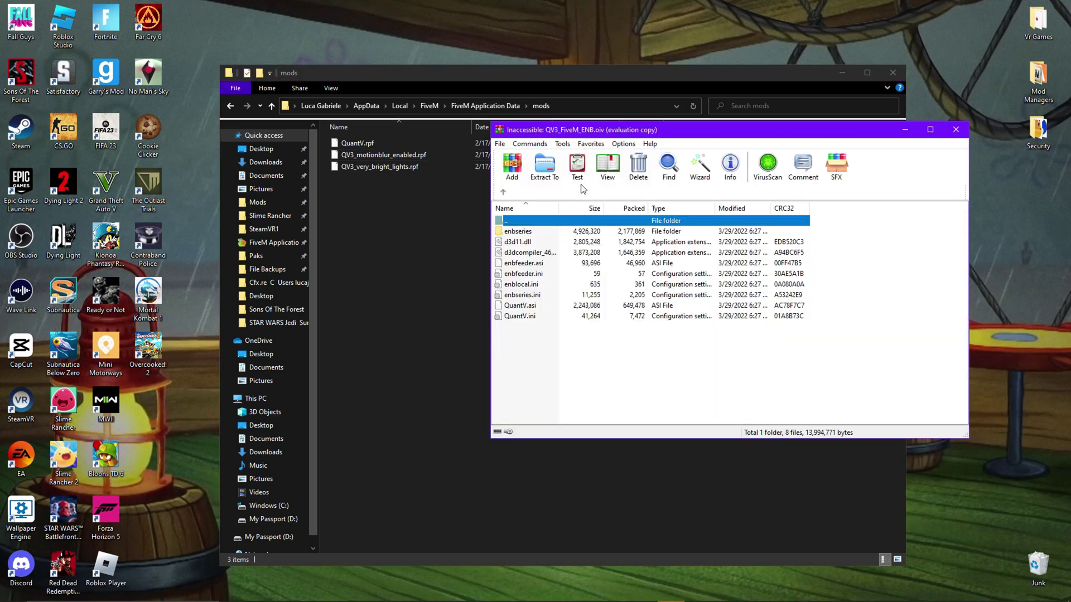
double_click(547, 222)
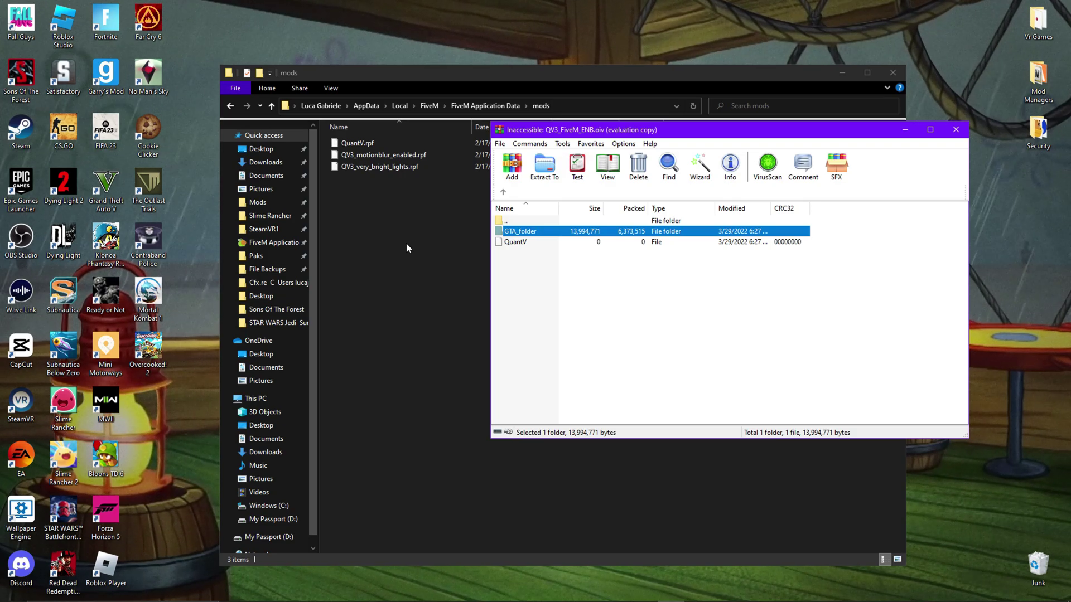
double_click(554, 229)
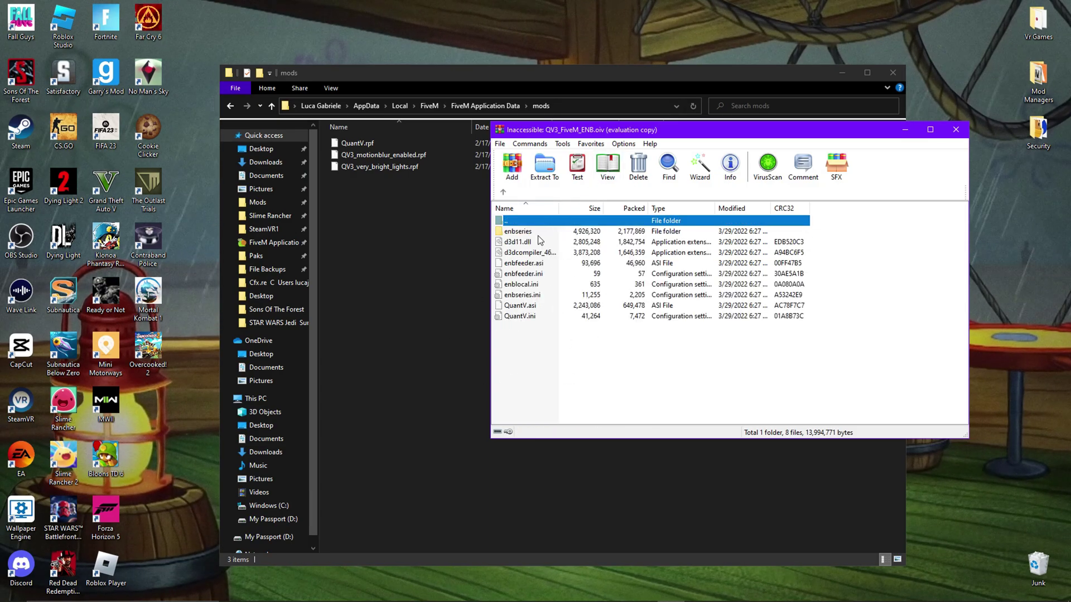
left_click(587, 345)
Step: Extract all ENB files from GTA_folder into FiveM's plugins folder, close the archive, and check enbseries
left_click(400, 265)
key("alt+Up")
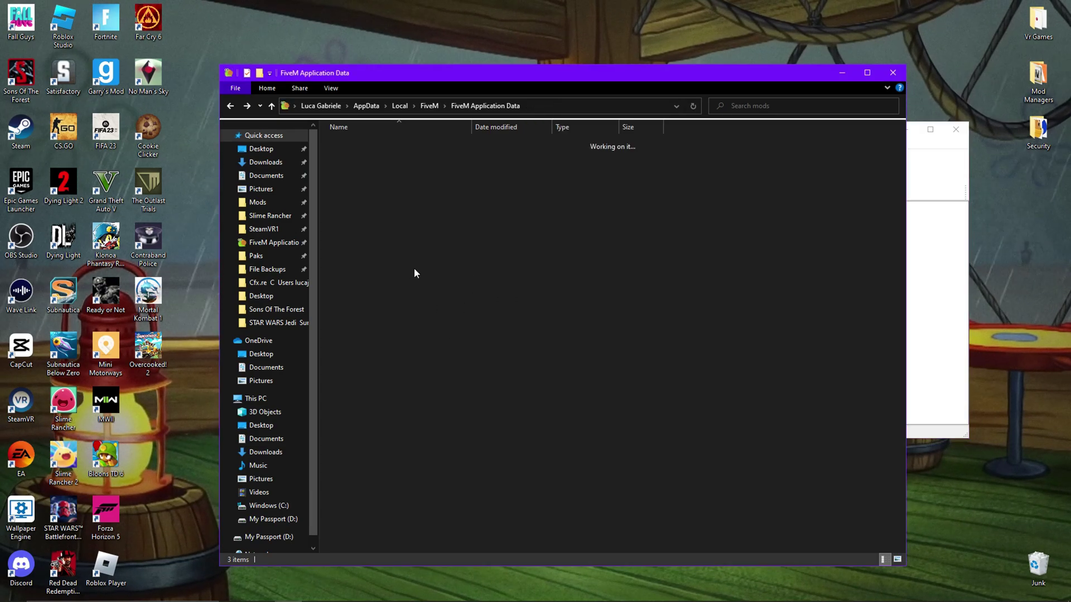
left_click(935, 223)
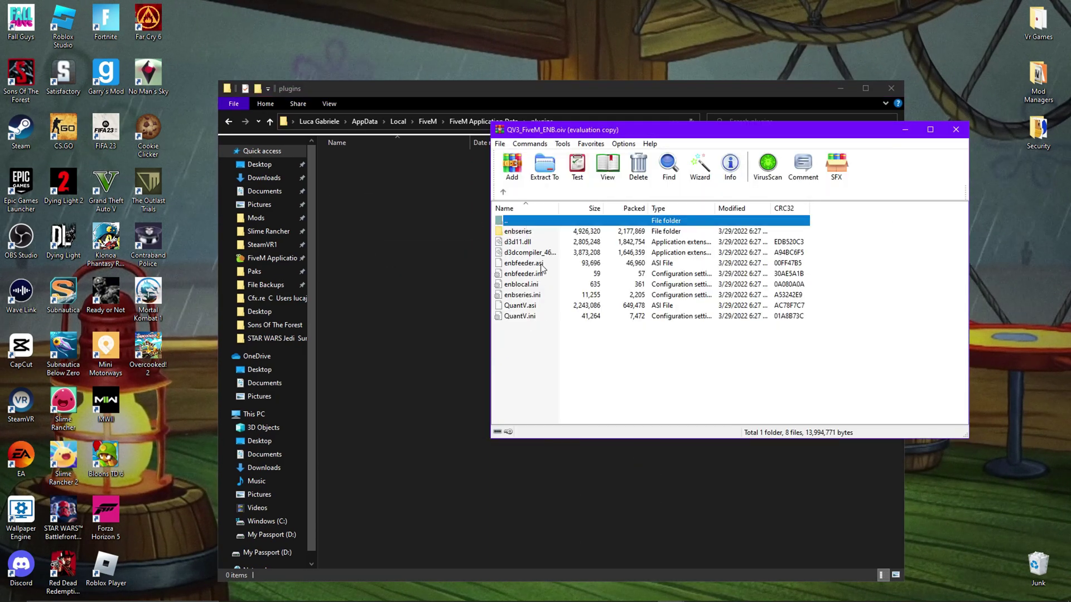
left_click_drag(556, 368, 439, 228)
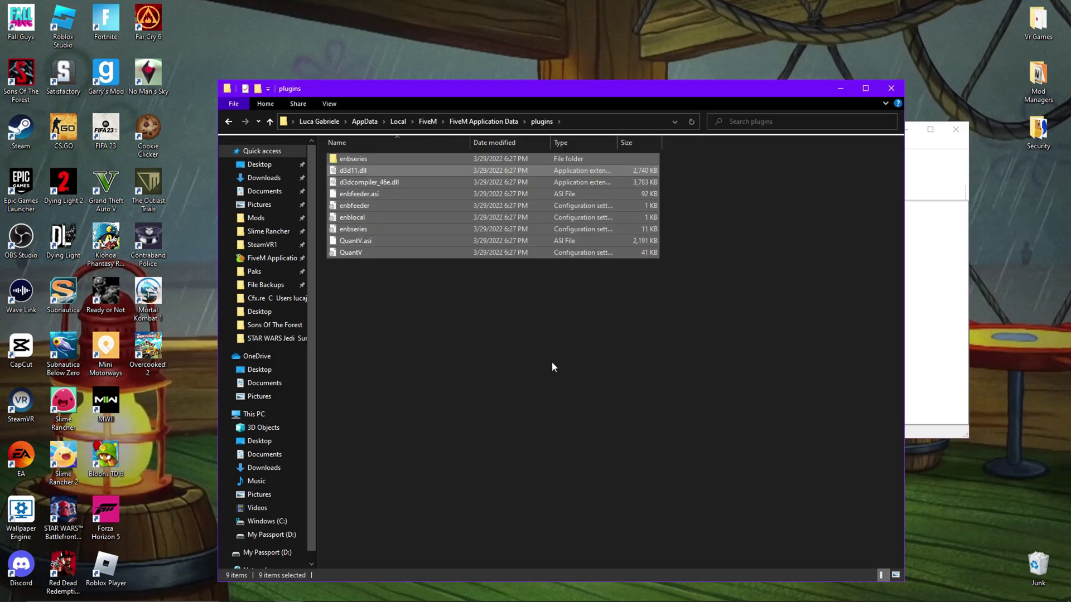
left_click(551, 362)
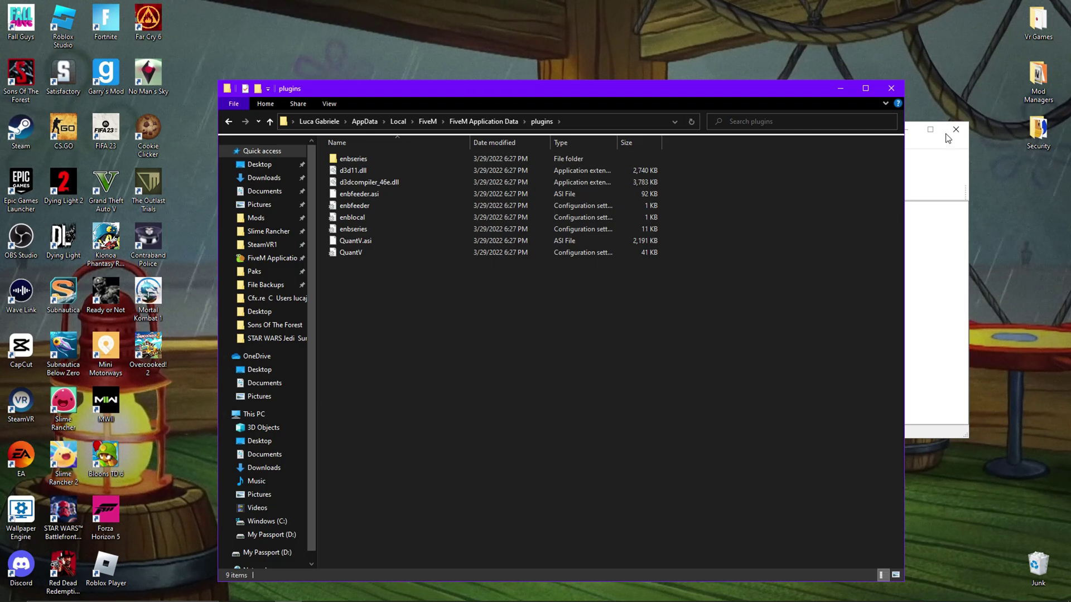
left_click(963, 127)
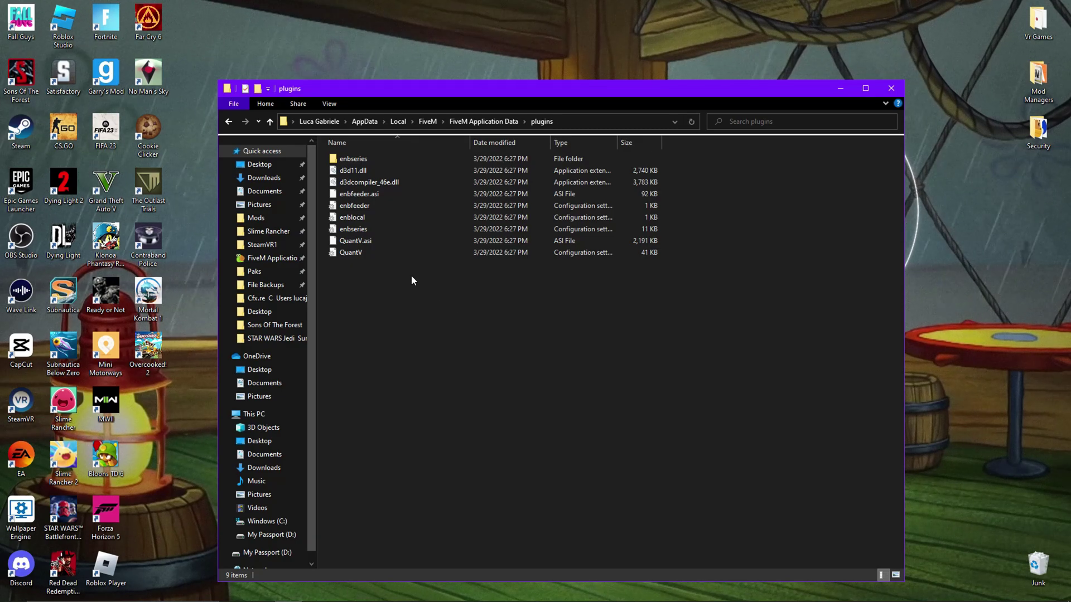
double_click(355, 158)
Step: Return from enbseries to the plugins folder and close the FiveM Application Data window
key("alt+Left")
left_click(470, 349)
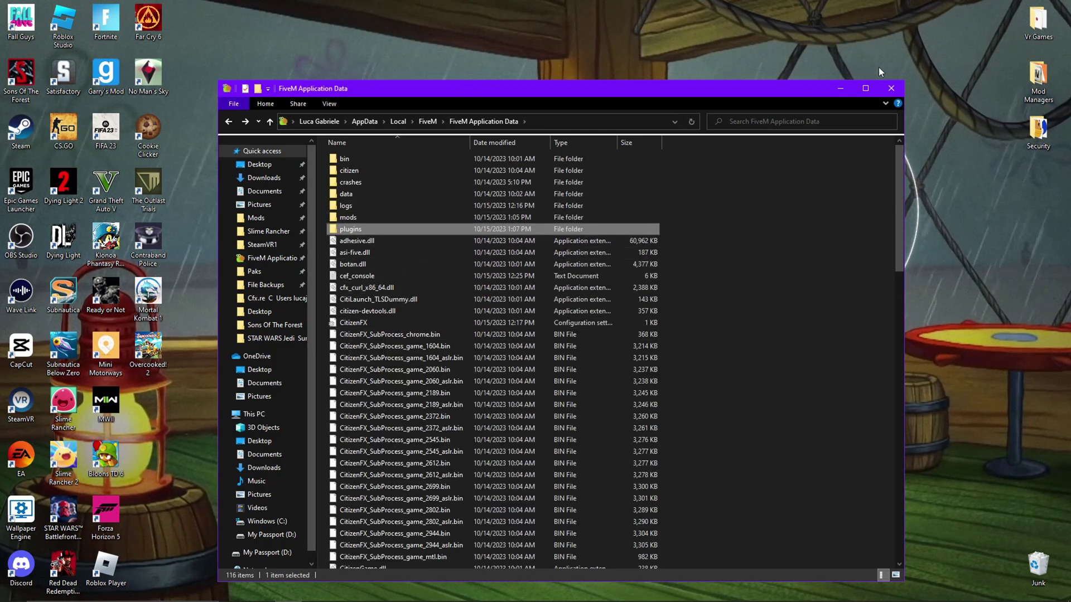
left_click(890, 90)
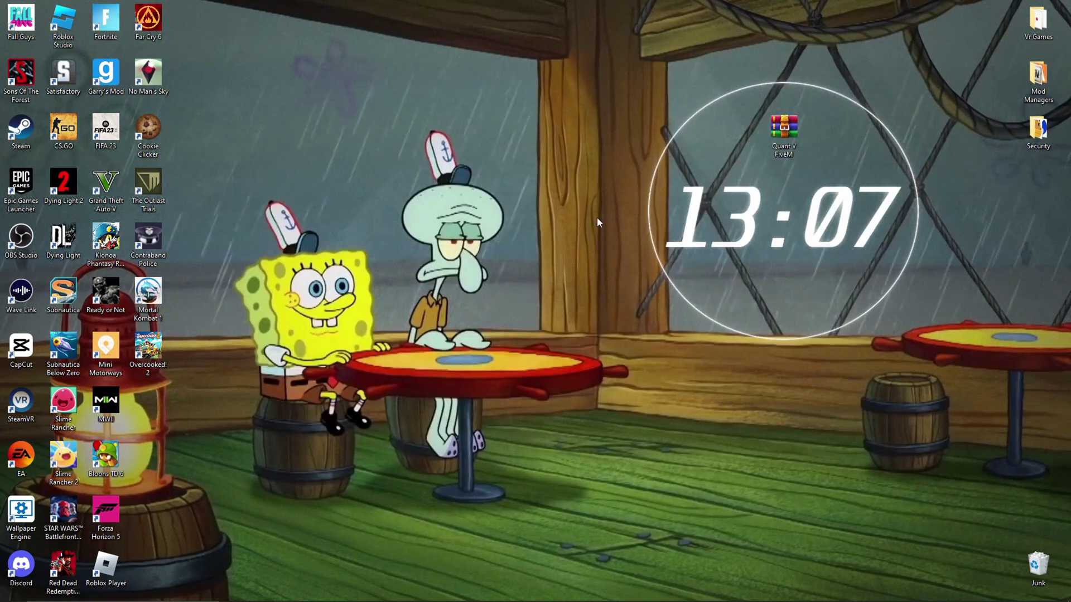